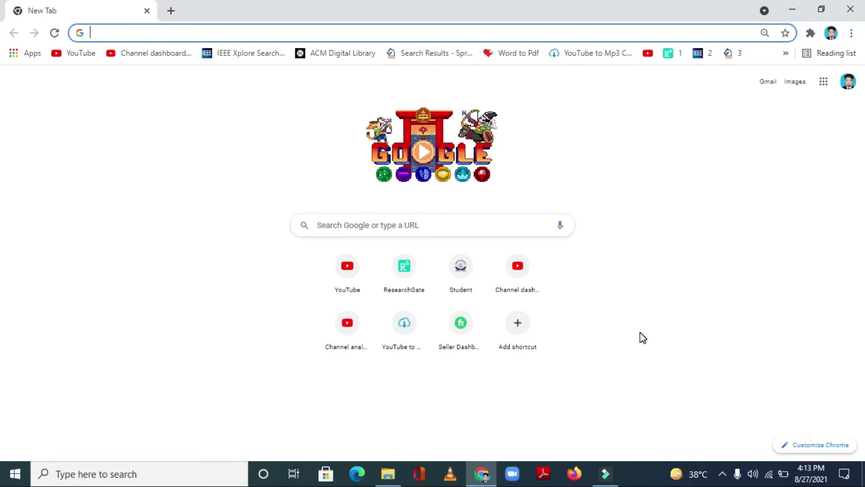
# Search the web for "IEEE xplore" and open the IEEE Xplore site from the results
pyautogui.write('IEEE ')
pyautogui.write('x')
pyautogui.press('BackSpace')
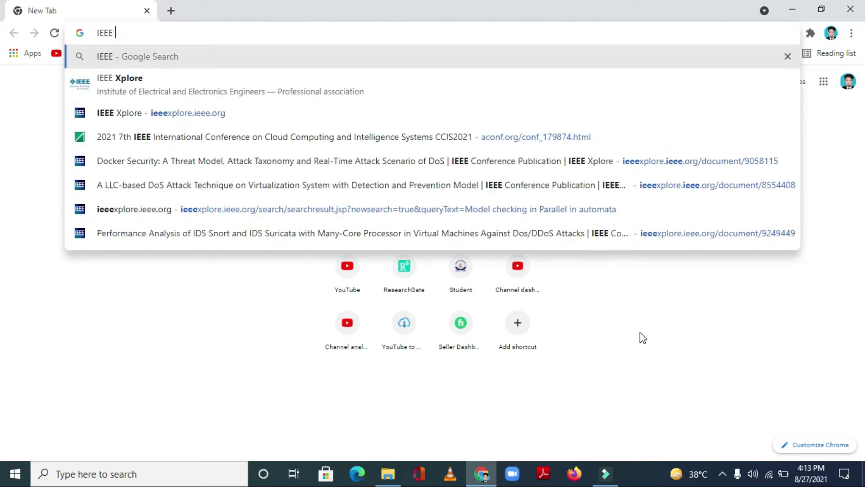
pyautogui.write('xplore')
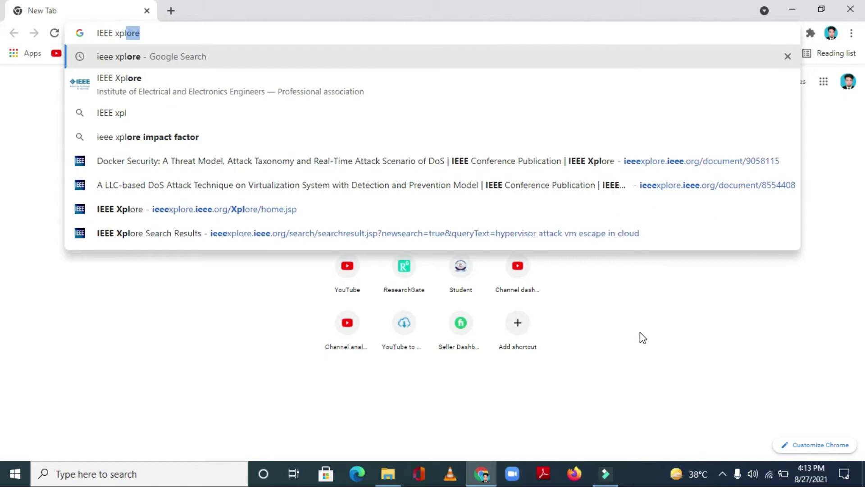
pyautogui.press('Return')
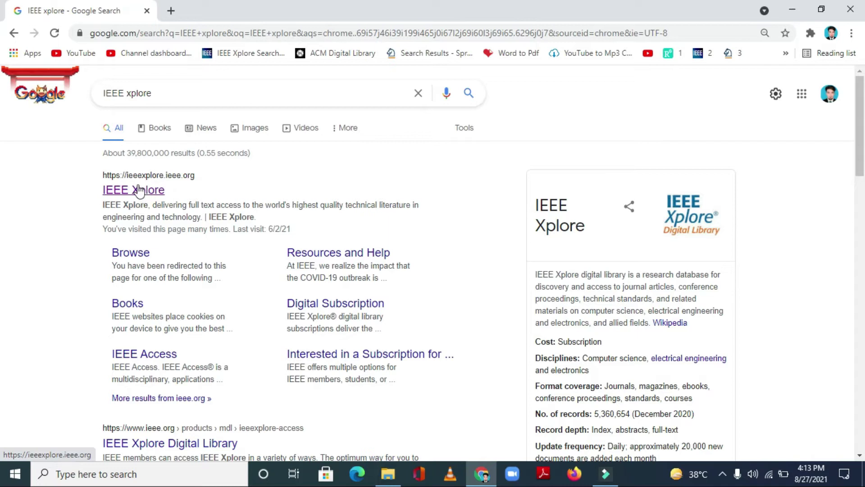
pyautogui.click(163, 189)
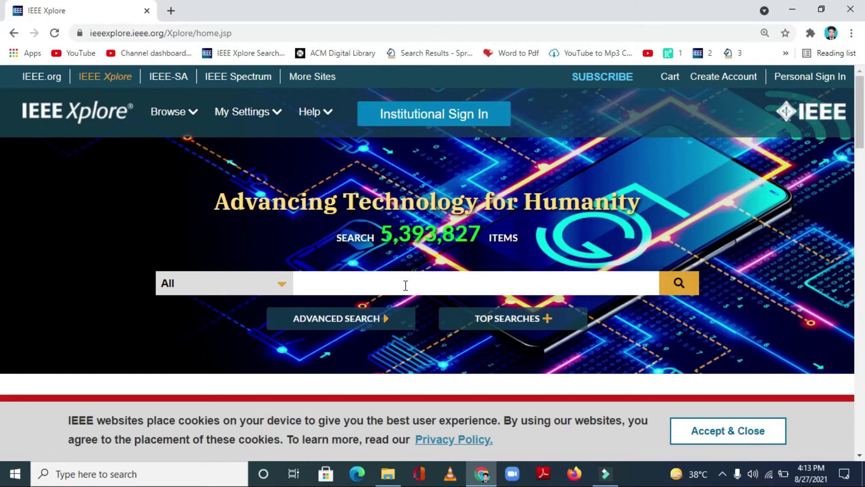
# Search the IEEE Xplore library for "cloud computing"
pyautogui.click(405, 285)
pyautogui.write('cloud computing')
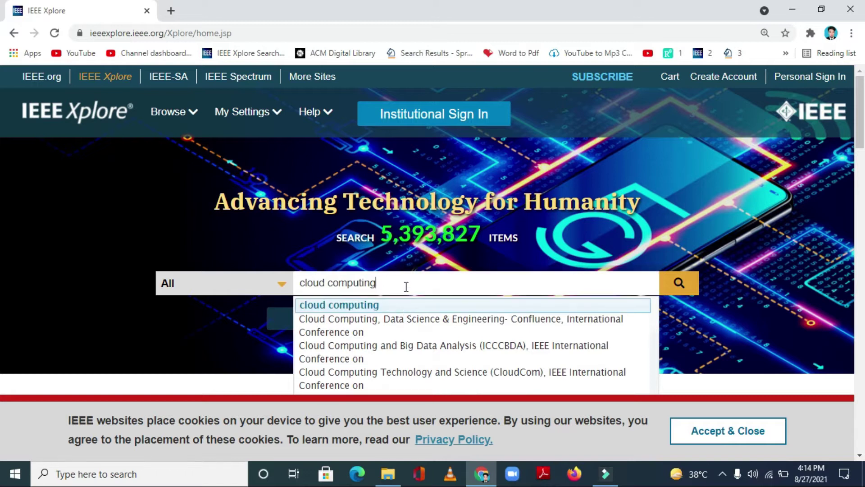
pyautogui.press('Return')
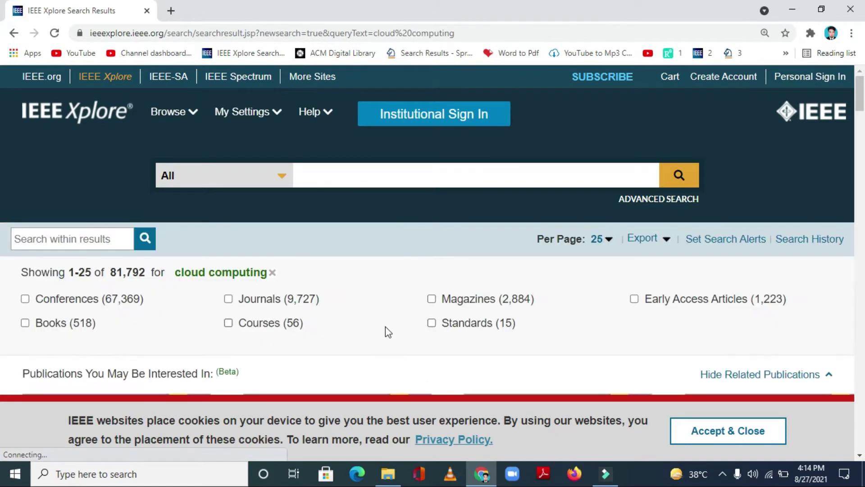
# Look through the titles, years and publication types of the papers in the cloud computing search results
pyautogui.scroll(-5, 514, 321)
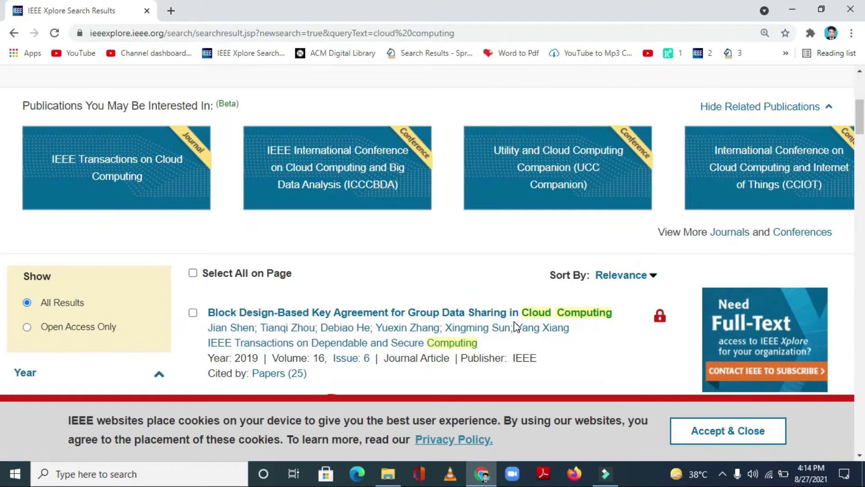
pyautogui.scroll(-3, 515, 323)
pyautogui.scroll(-1, 517, 326)
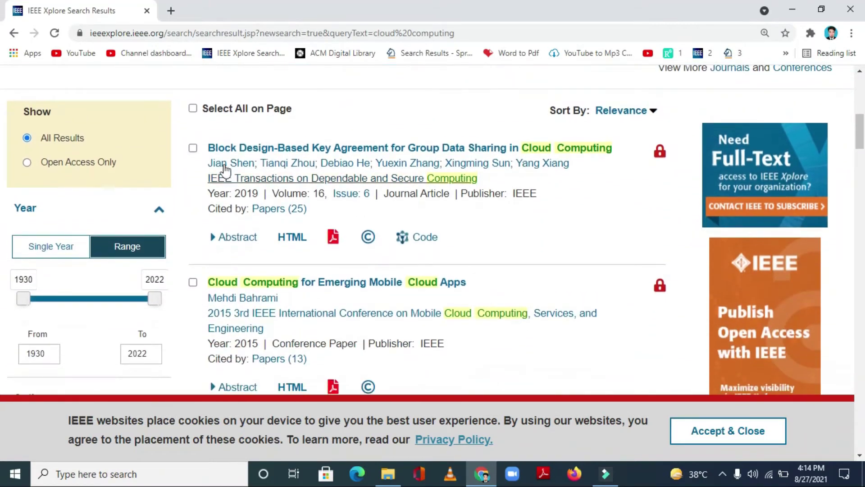
pyautogui.scroll(-1, 450, 214)
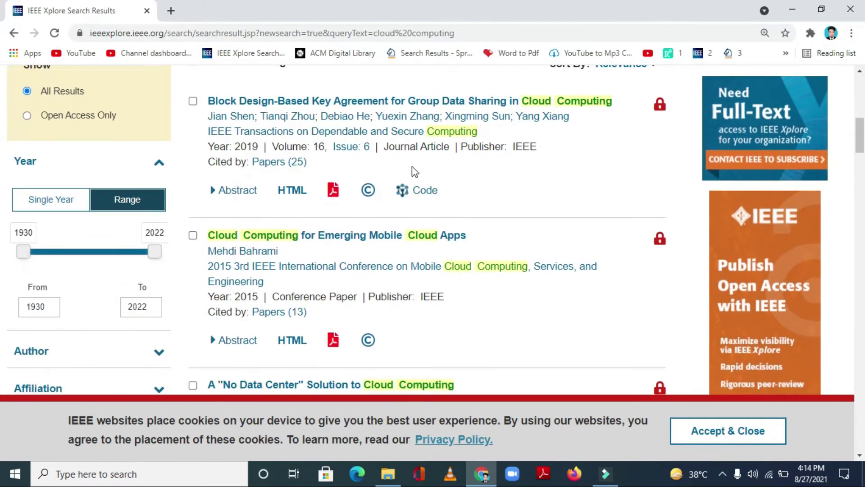
pyautogui.scroll(-3, 430, 216)
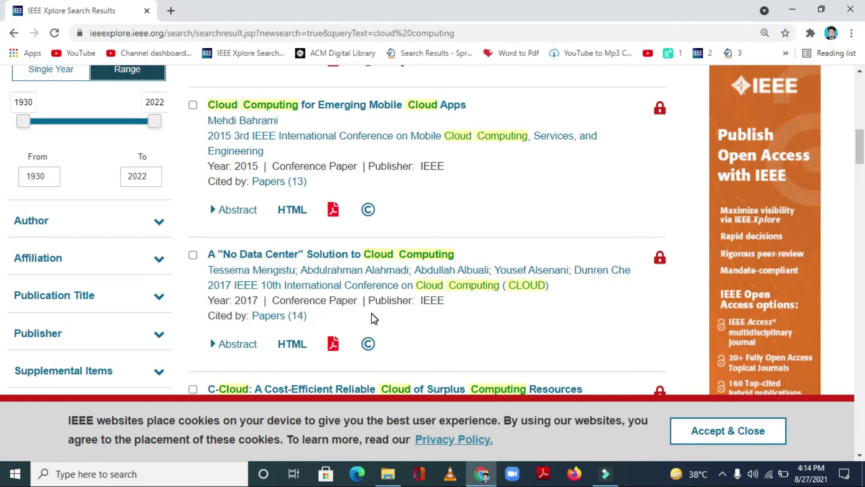
pyautogui.scroll(-9, 463, 309)
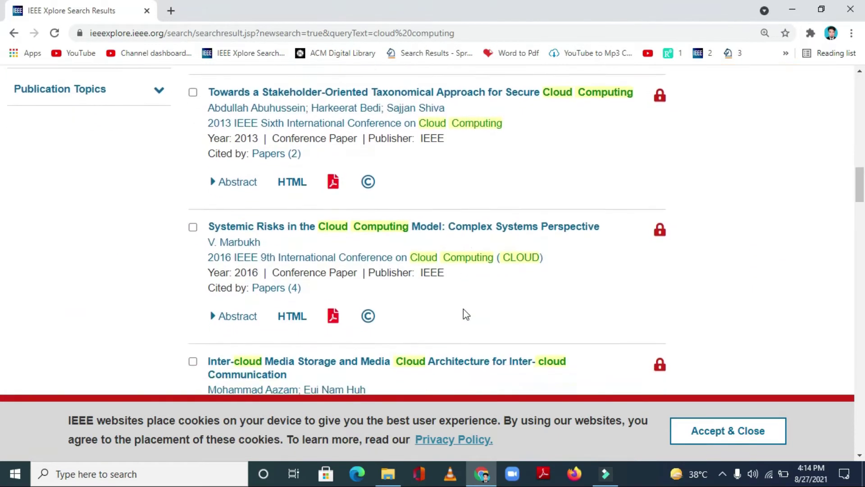
pyautogui.scroll(-8, 463, 309)
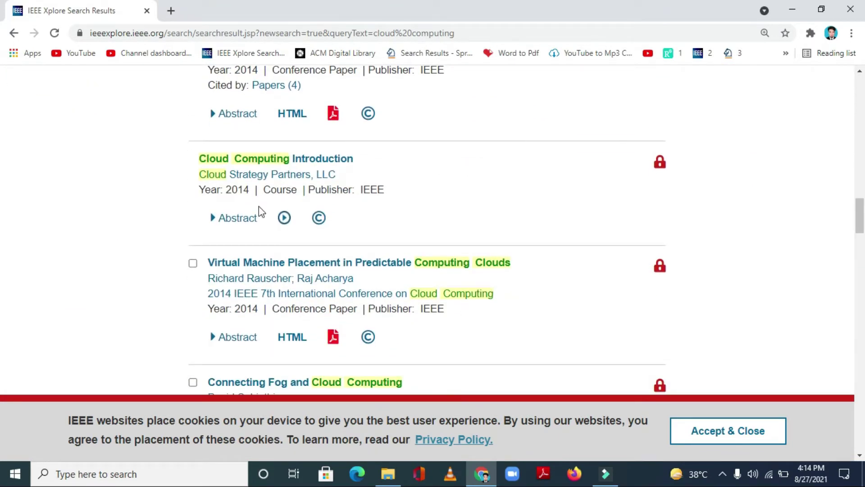
pyautogui.scroll(-7, 485, 218)
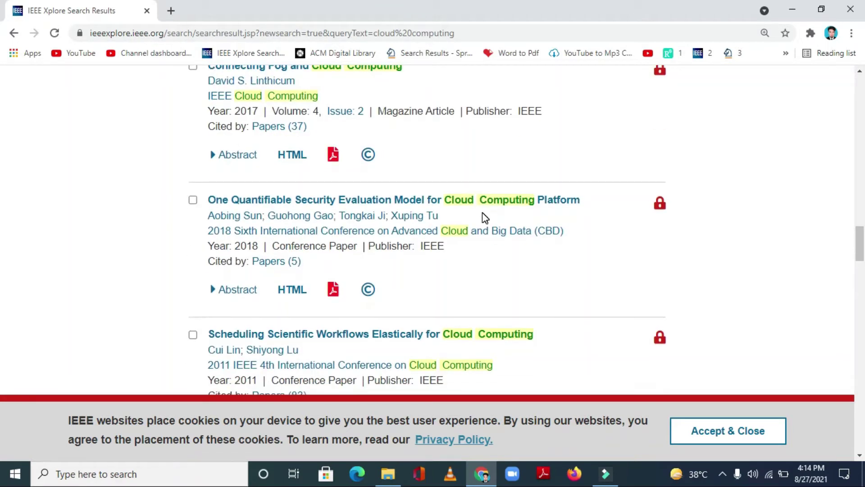
pyautogui.scroll(-8, 483, 213)
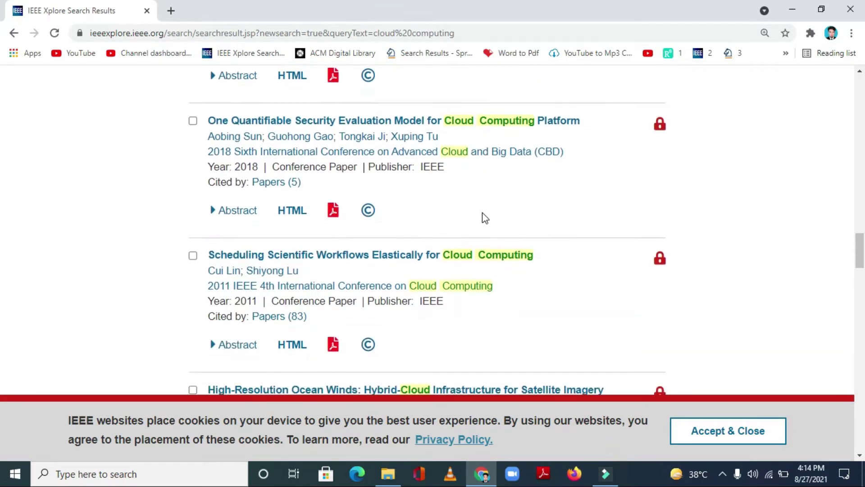
pyautogui.scroll(-13, 482, 213)
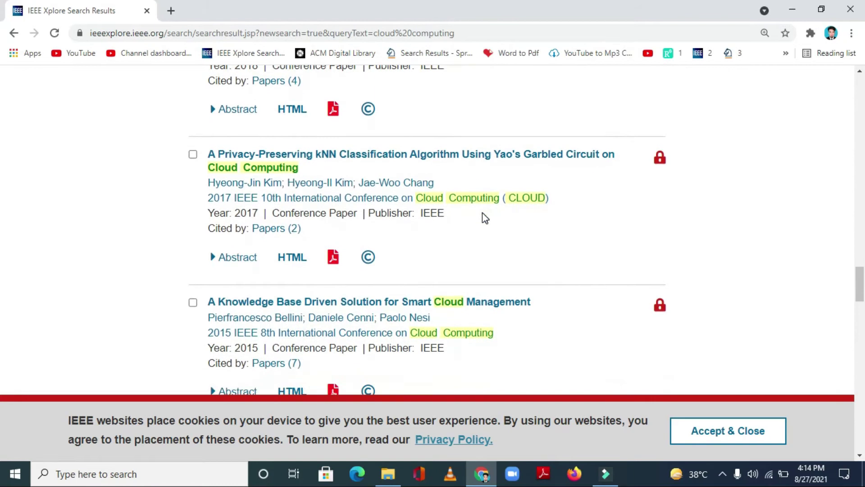
pyautogui.scroll(-5, 482, 212)
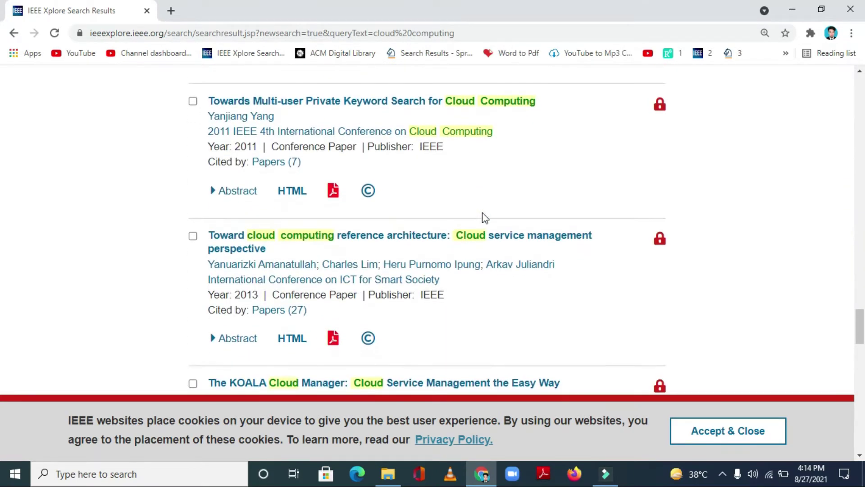
pyautogui.scroll(-4, 483, 218)
pyautogui.scroll(20, 483, 218)
pyautogui.scroll(15, 483, 220)
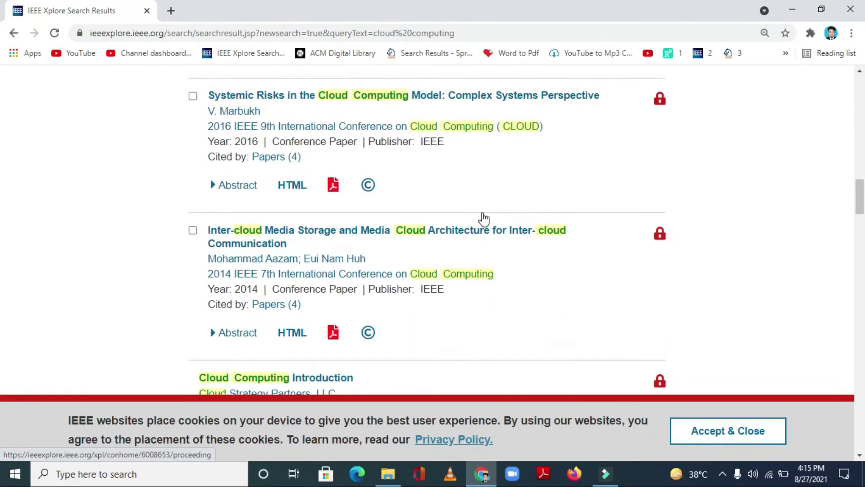
pyautogui.scroll(6, 484, 219)
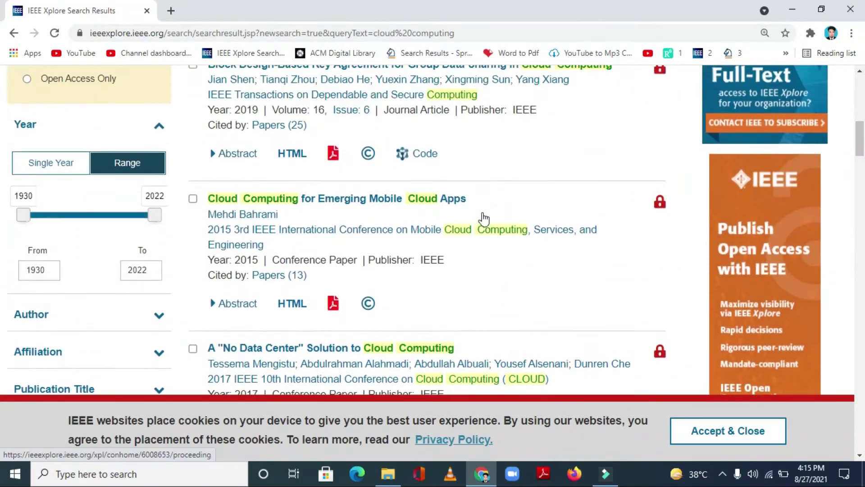
# Filter the cloud computing results to the publication year range 2018 to 2022
pyautogui.scroll(-1, 483, 218)
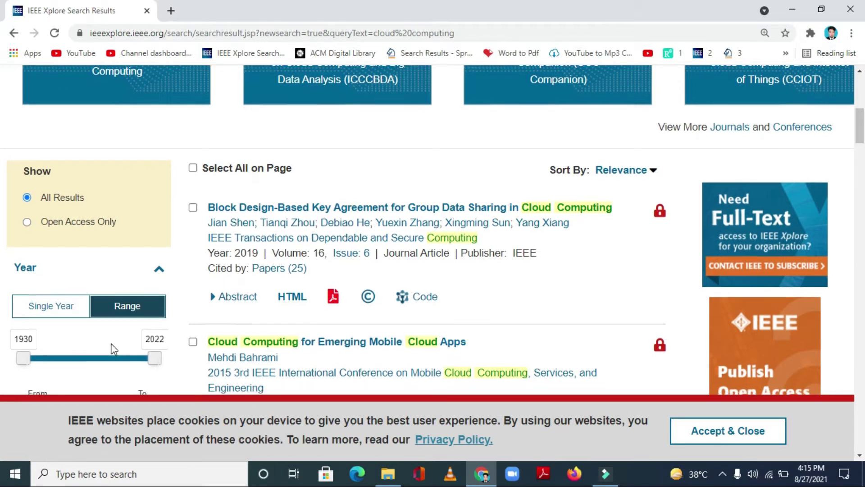
pyautogui.scroll(-1, 110, 350)
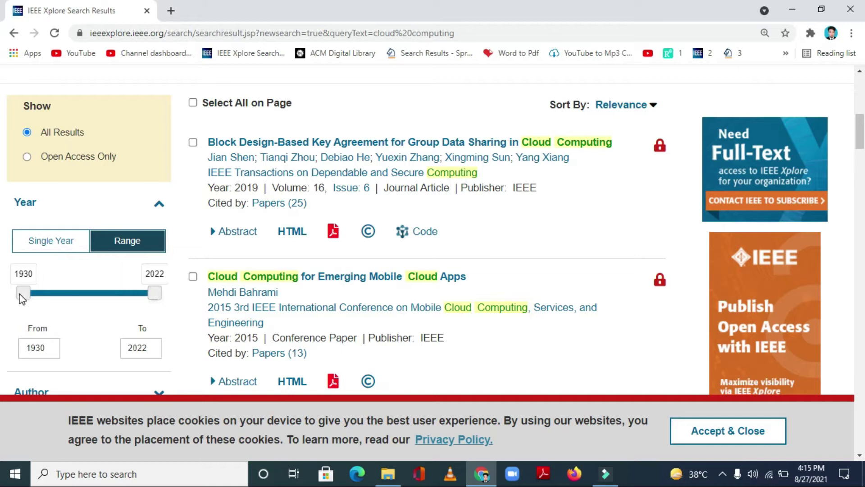
pyautogui.moveTo(22, 293); pyautogui.dragTo(145, 306)
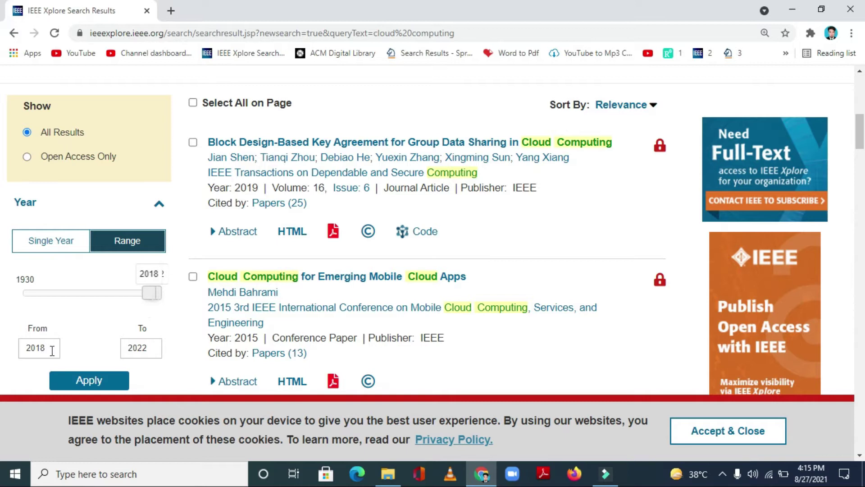
pyautogui.scroll(-2, 50, 351)
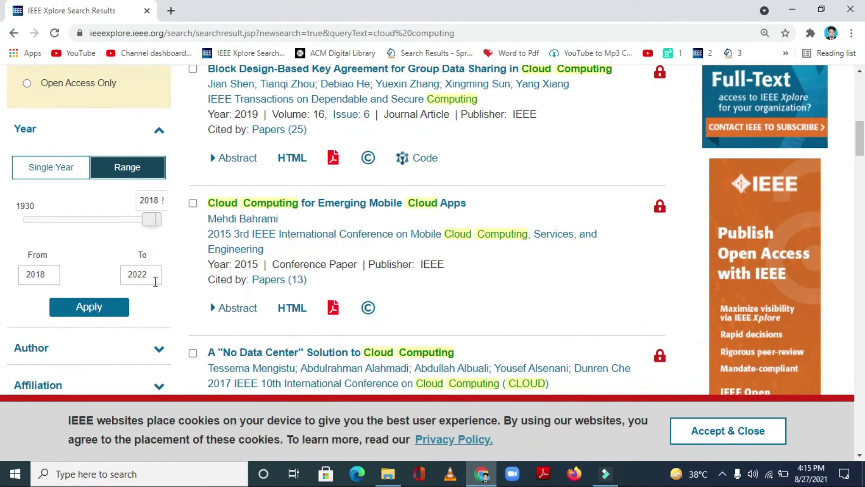
pyautogui.click(89, 307)
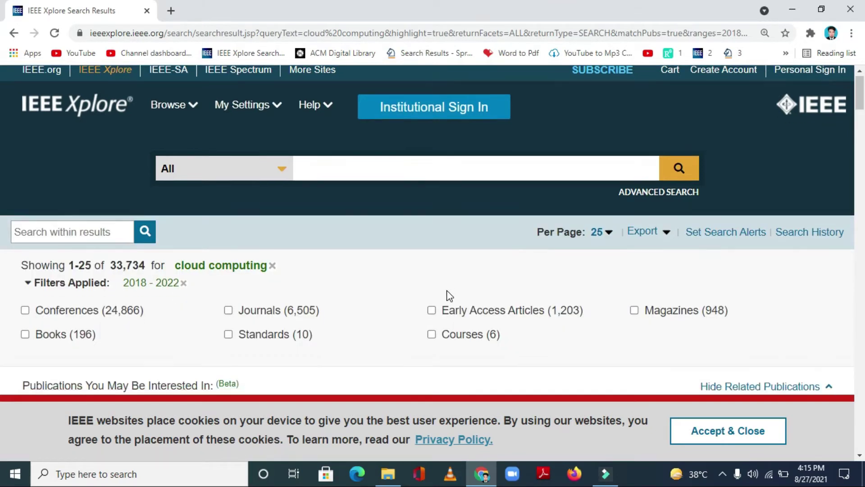
# Review the filtered results, checking the applied year range and the publication year of the listed papers
pyautogui.scroll(-2, 447, 294)
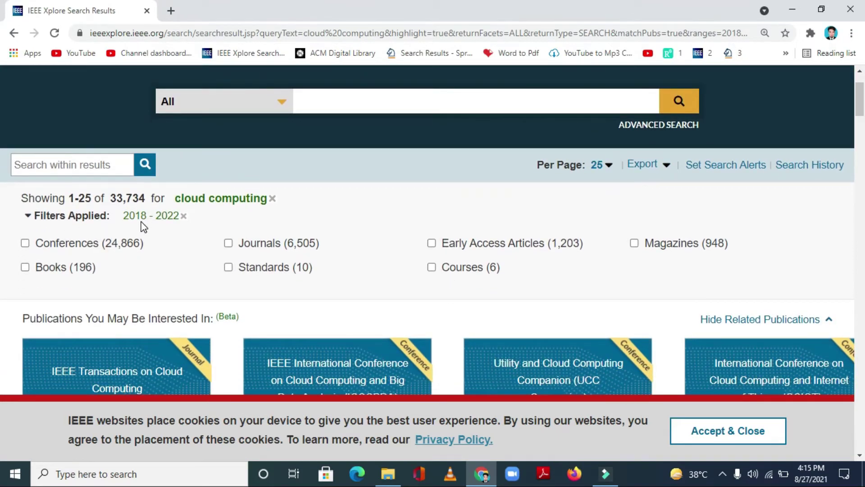
pyautogui.scroll(-9, 197, 228)
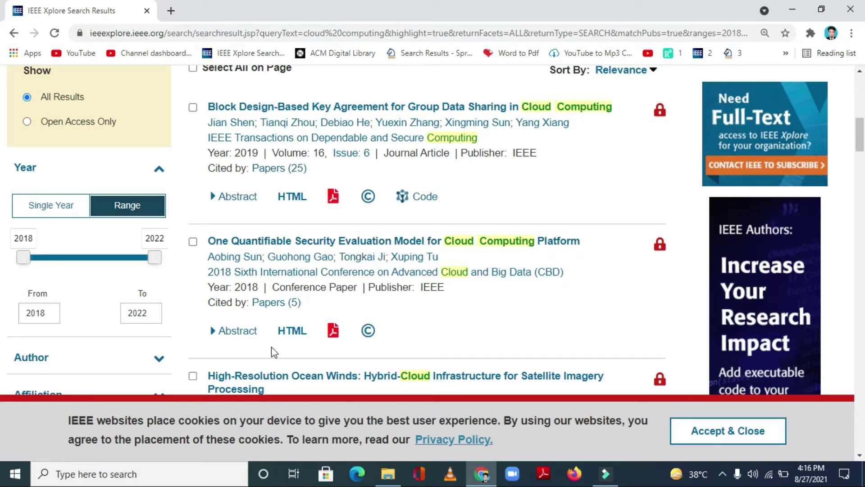
pyautogui.scroll(-3, 282, 305)
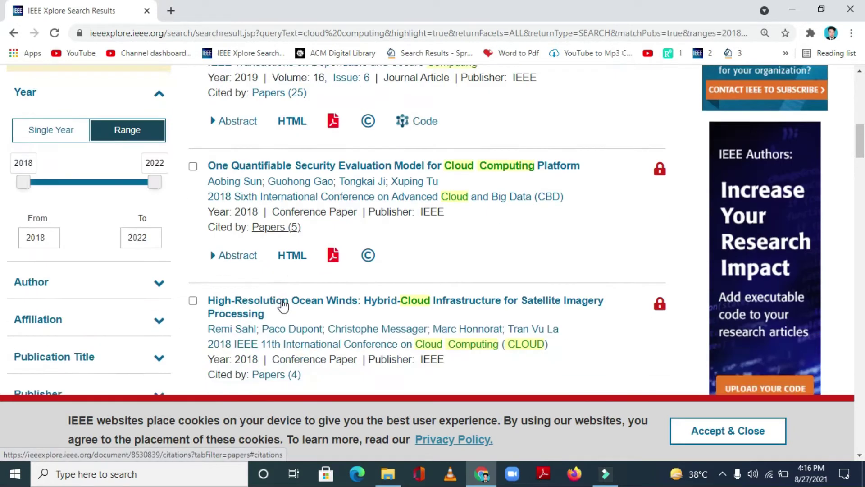
pyautogui.scroll(-2, 258, 278)
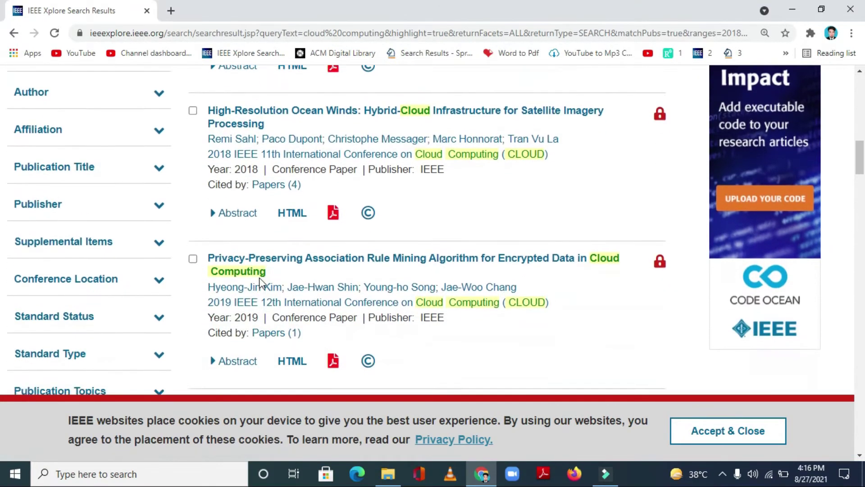
pyautogui.scroll(-4, 244, 324)
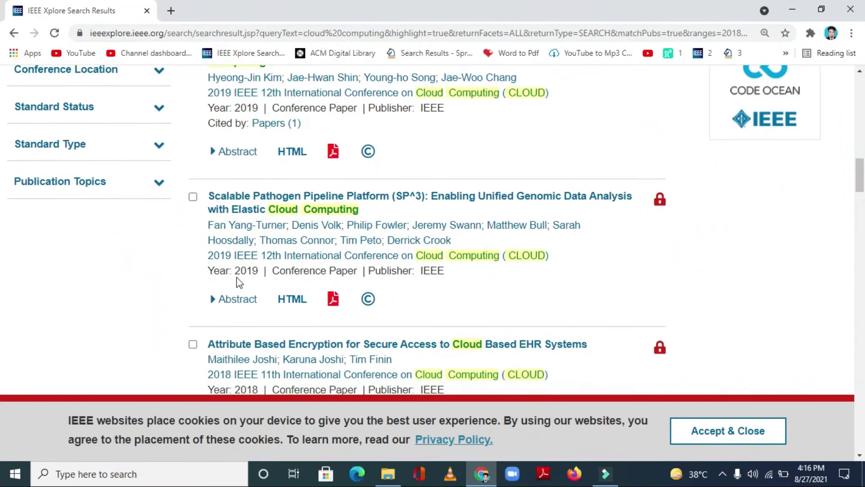
pyautogui.scroll(-4, 274, 291)
pyautogui.scroll(-2, 273, 290)
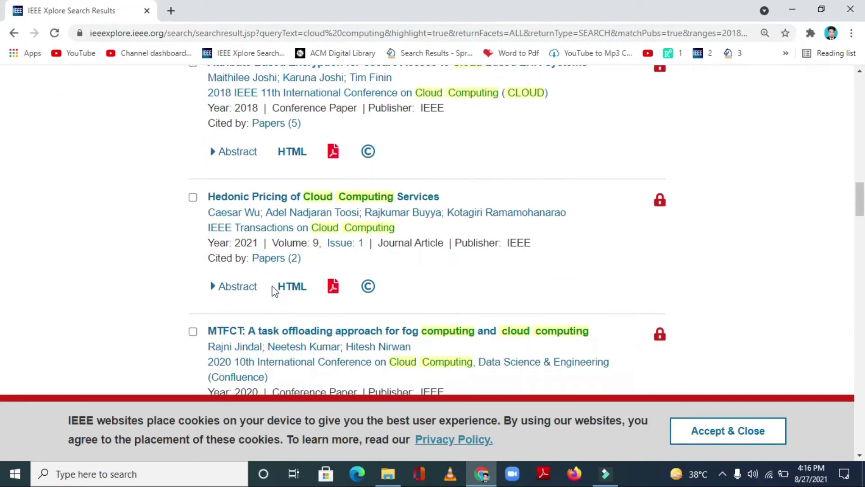
pyautogui.scroll(-7, 260, 244)
pyautogui.scroll(1, 260, 243)
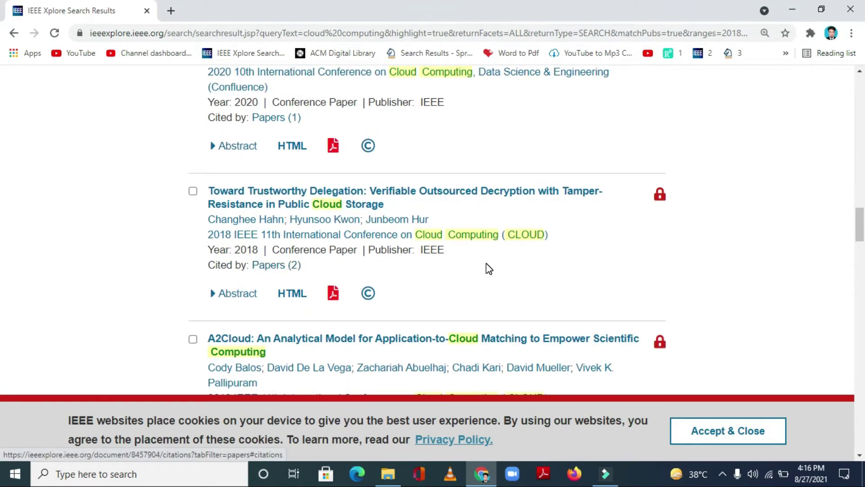
pyautogui.scroll(10, 488, 268)
pyautogui.scroll(9, 489, 269)
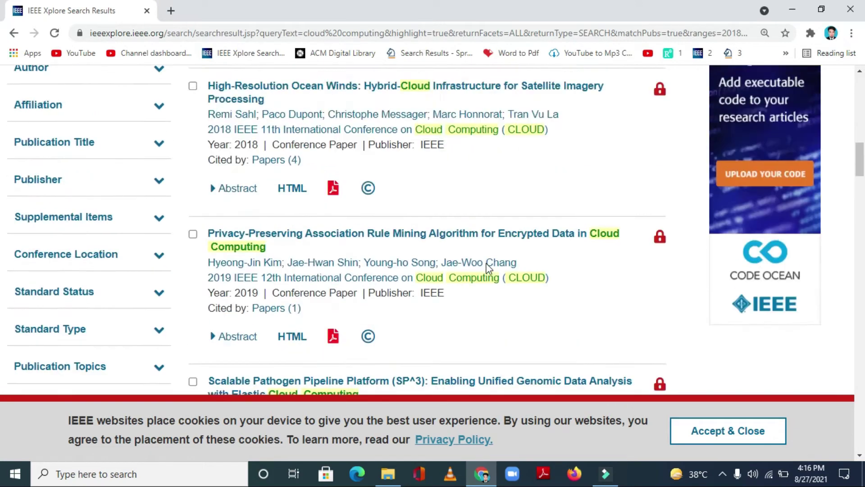
pyautogui.scroll(7, 489, 268)
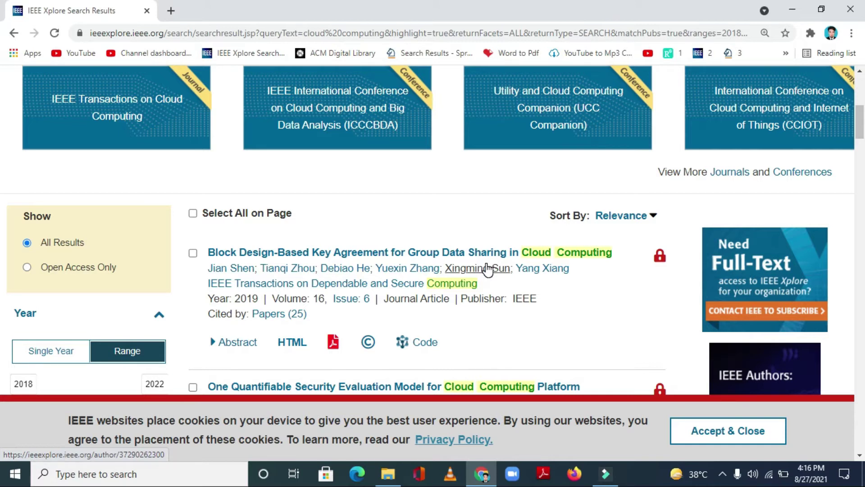
pyautogui.scroll(-1, 135, 315)
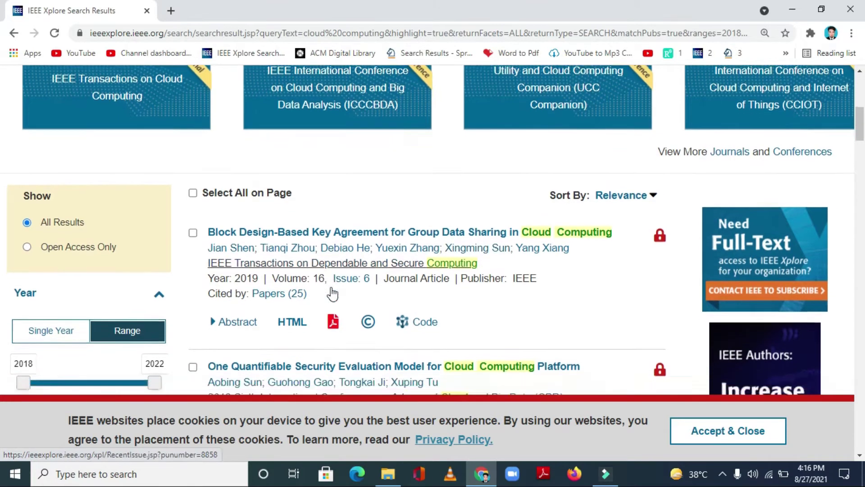
pyautogui.scroll(-1, 74, 349)
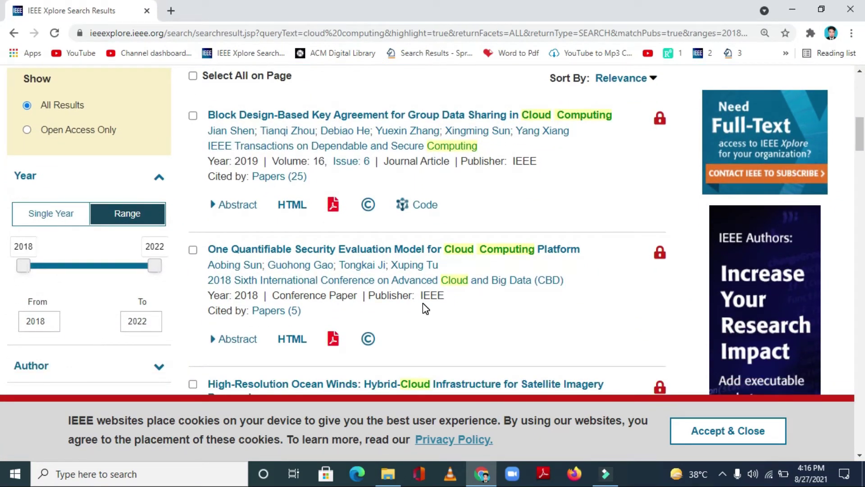
pyautogui.scroll(2, 424, 305)
pyautogui.scroll(4, 423, 306)
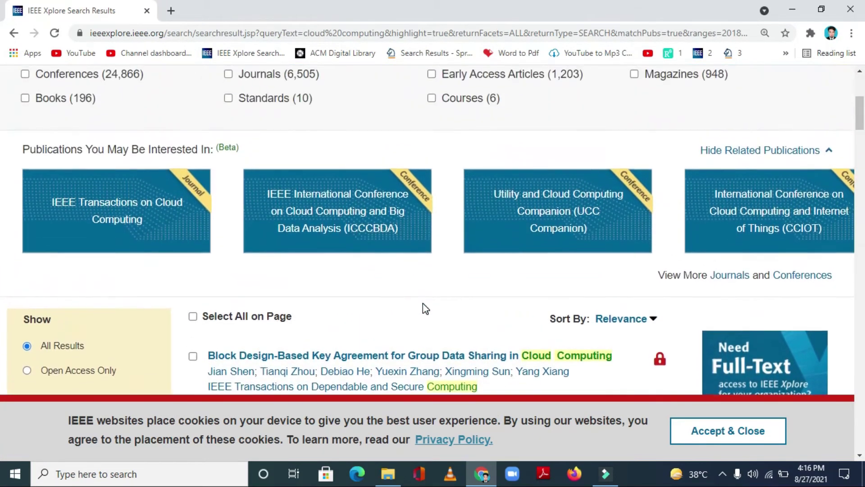
# Filter the 2018–2022 cloud computing results to the Journals content type only, leaving Conferences unselected
pyautogui.scroll(3, 423, 303)
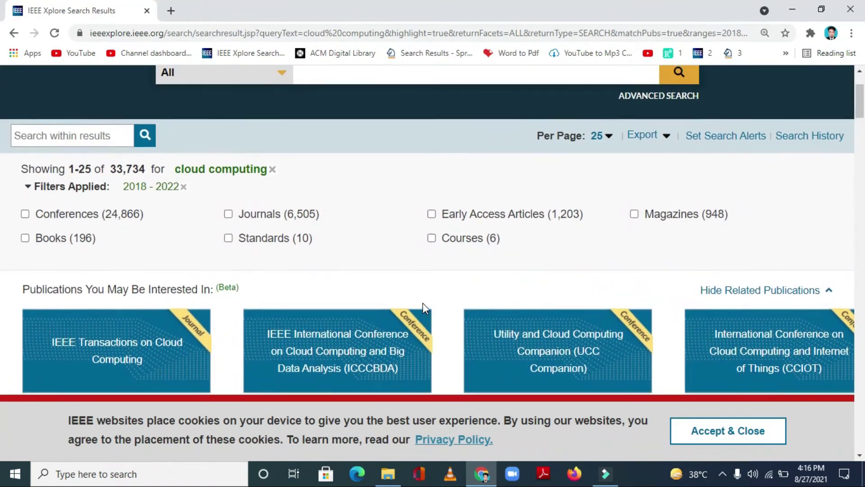
pyautogui.scroll(1, 423, 303)
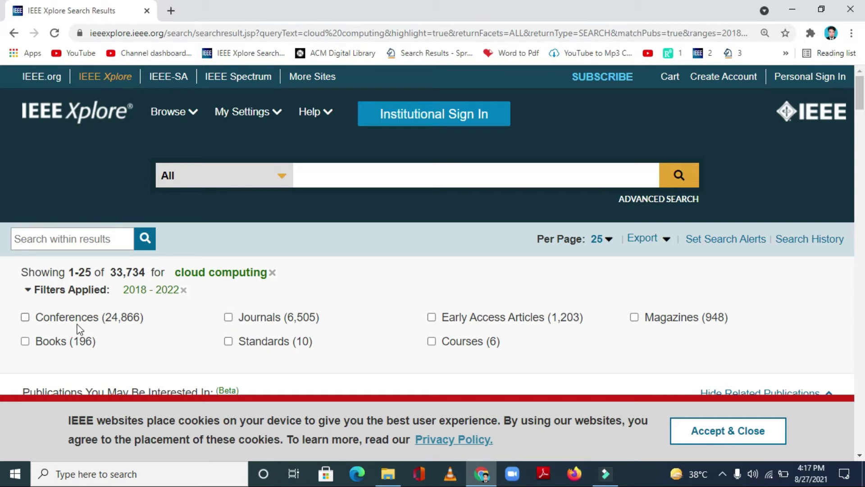
pyautogui.click(26, 317)
pyautogui.click(228, 316)
pyautogui.click(19, 315)
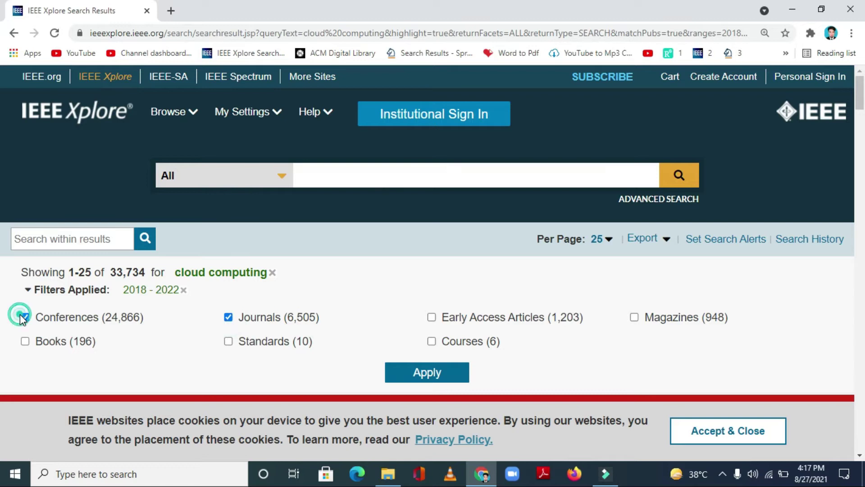
pyautogui.click(25, 317)
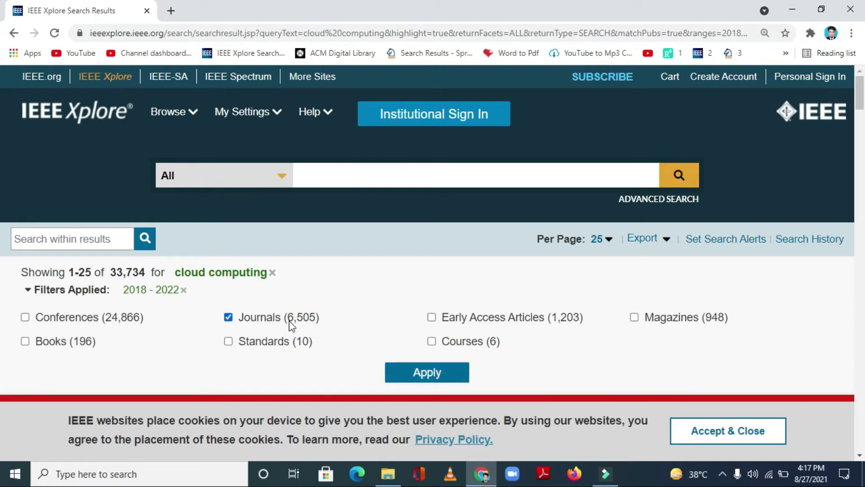
pyautogui.click(395, 372)
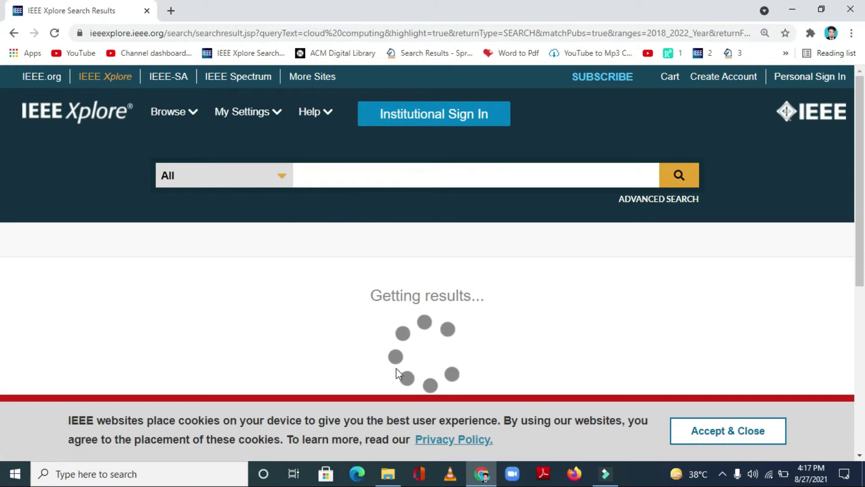
# Check the publication type of the listed papers and the filters applied to the journal results
pyautogui.scroll(-1, 490, 316)
pyautogui.scroll(-5, 492, 321)
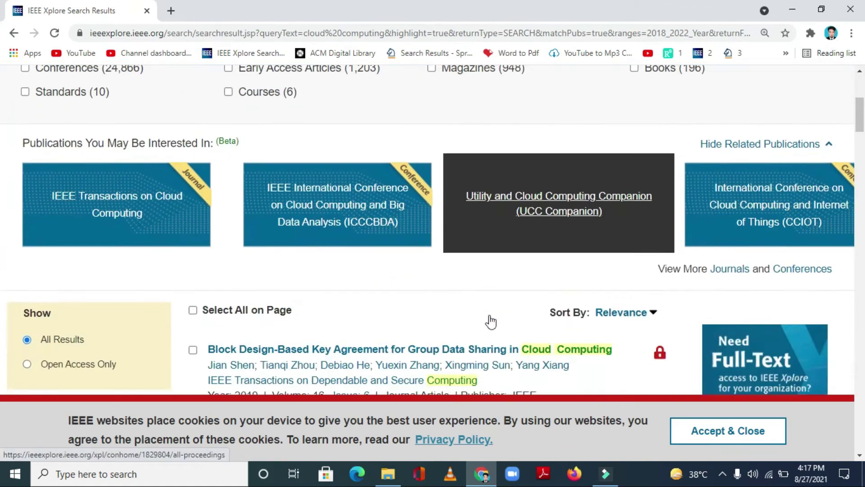
pyautogui.scroll(-1, 491, 320)
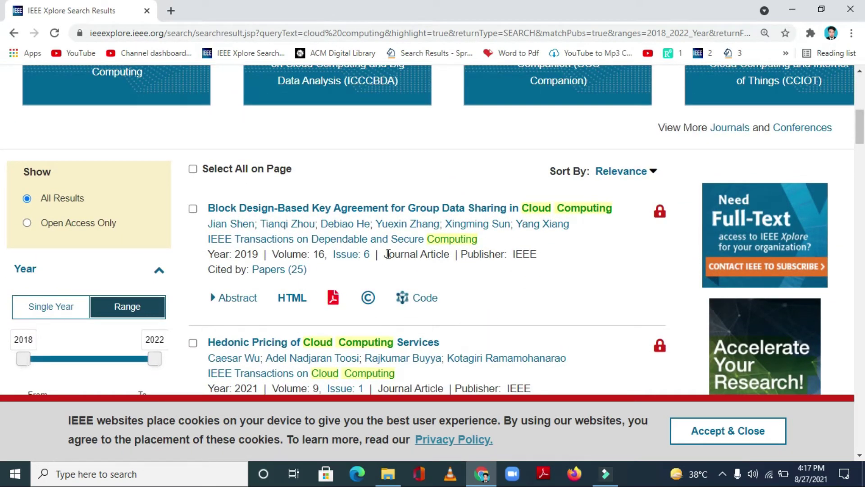
pyautogui.scroll(-3, 448, 269)
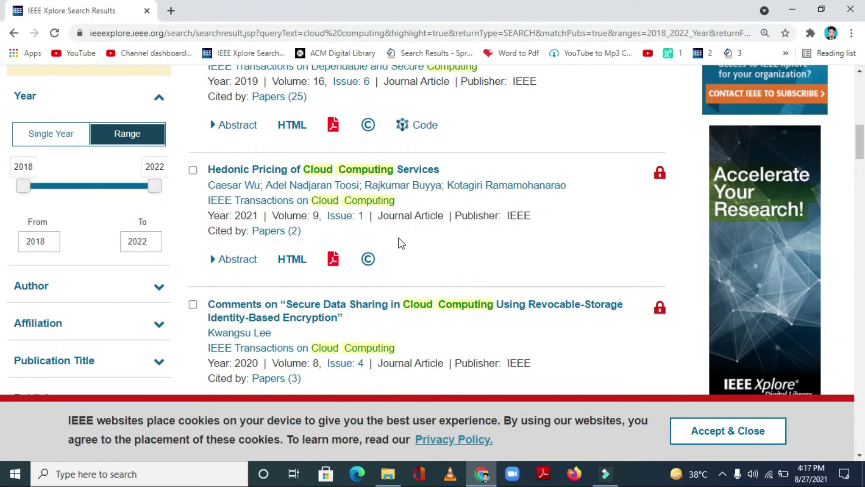
pyautogui.scroll(-3, 436, 218)
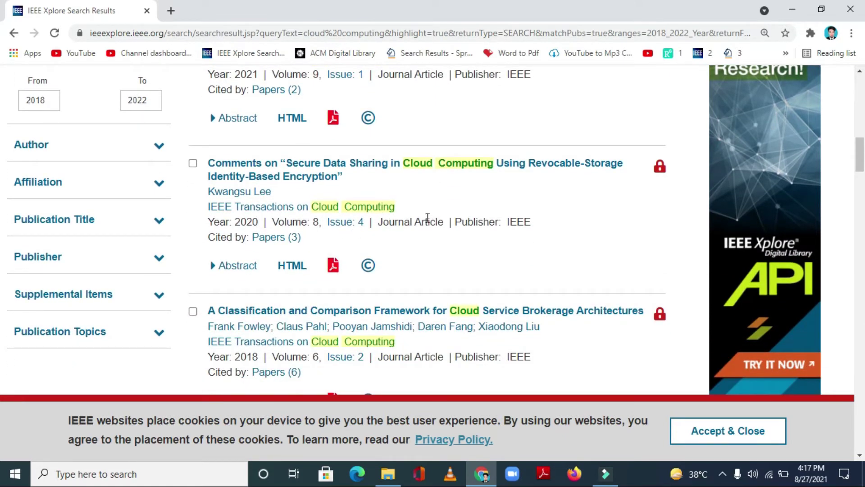
pyautogui.scroll(-2, 427, 218)
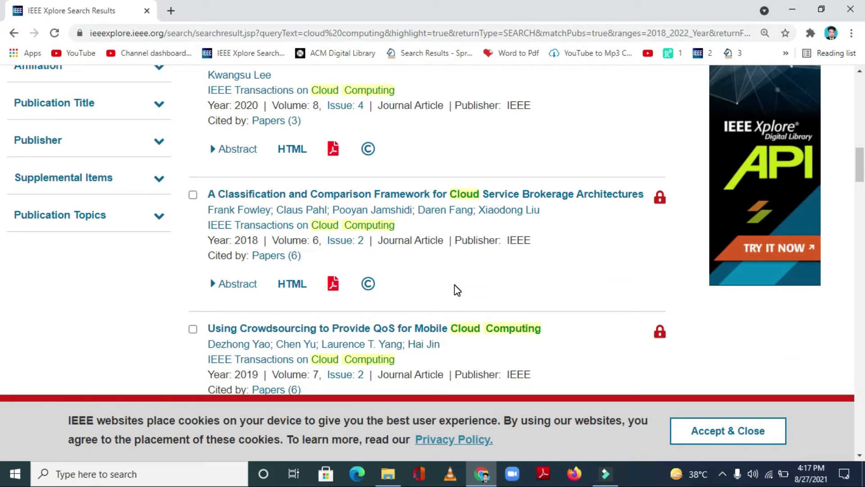
pyautogui.scroll(15, 457, 290)
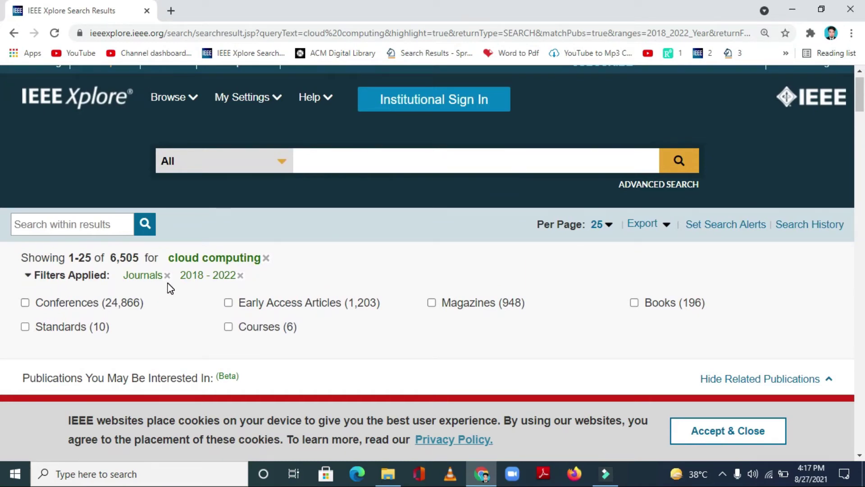
# Restrict the journal results to Open Access Only and look through the listed papers
pyautogui.scroll(-4, 284, 288)
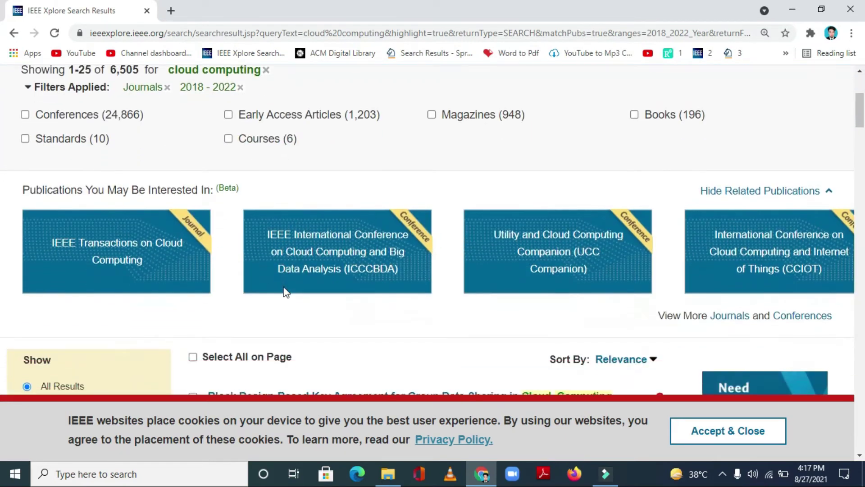
pyautogui.scroll(-5, 283, 289)
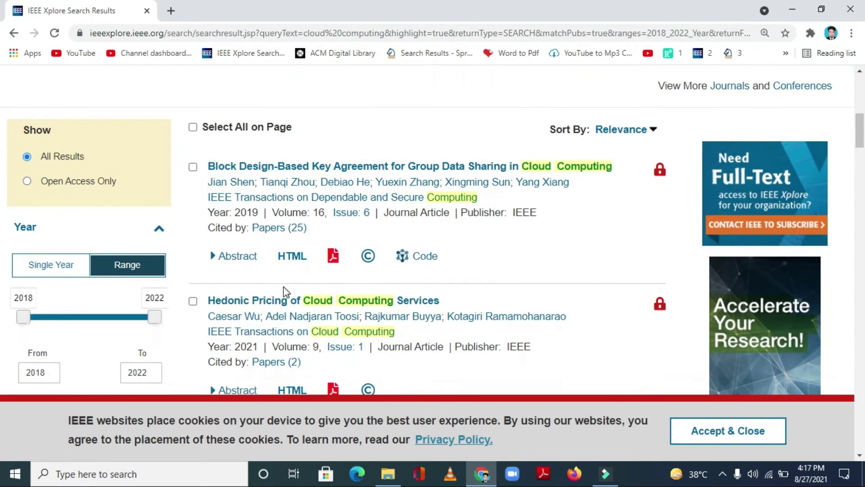
pyautogui.moveTo(657, 180)
pyautogui.click(26, 181)
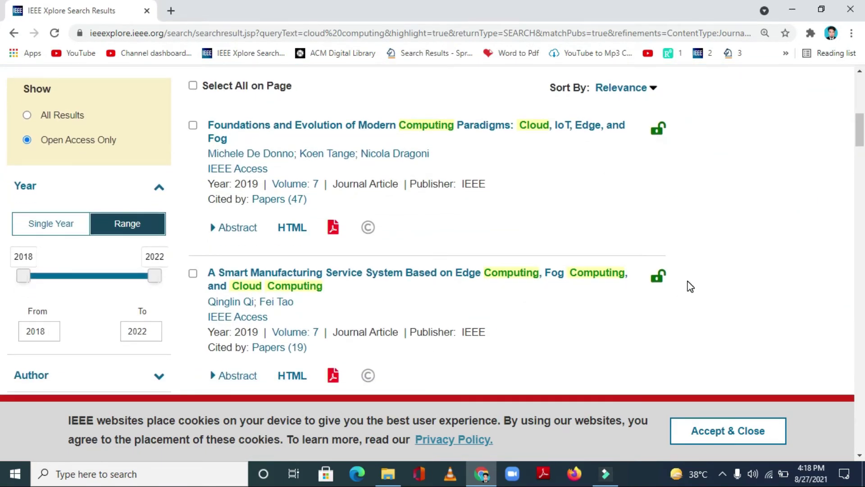
pyautogui.scroll(-10, 690, 287)
pyautogui.scroll(-2, 690, 286)
pyautogui.scroll(12, 690, 286)
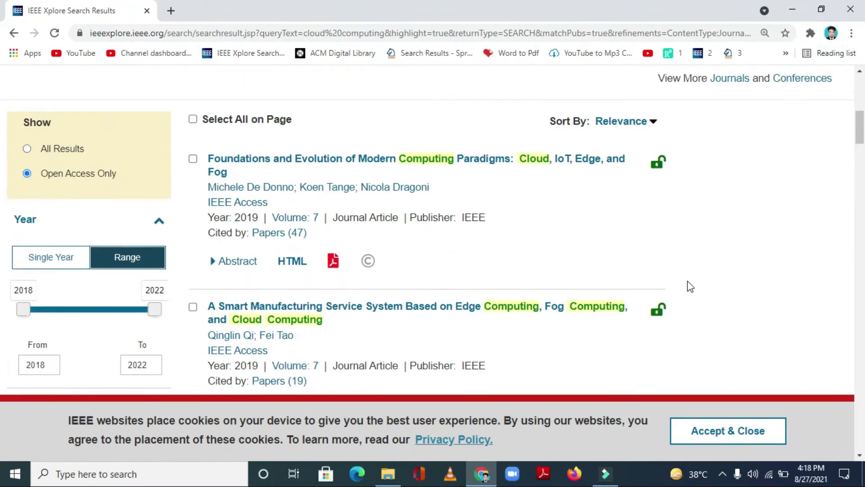
# Switch the journal results from Open Access Only back to All Results
pyautogui.click(72, 179)
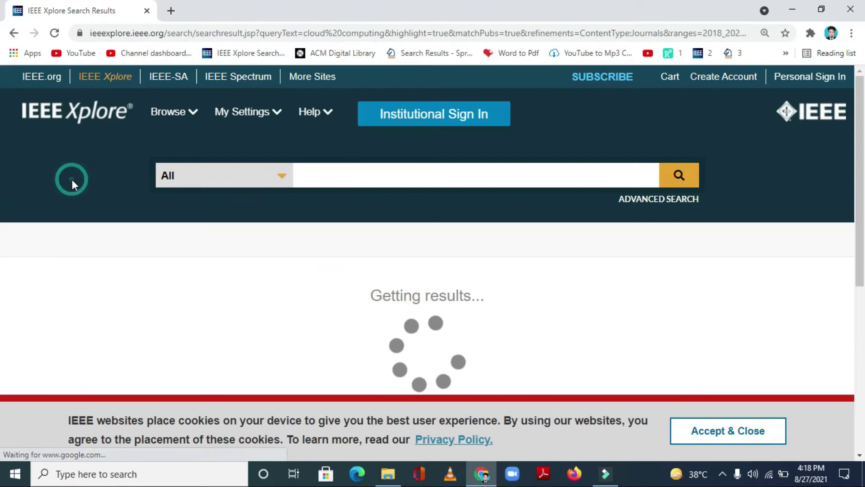
pyautogui.scroll(-1, 539, 313)
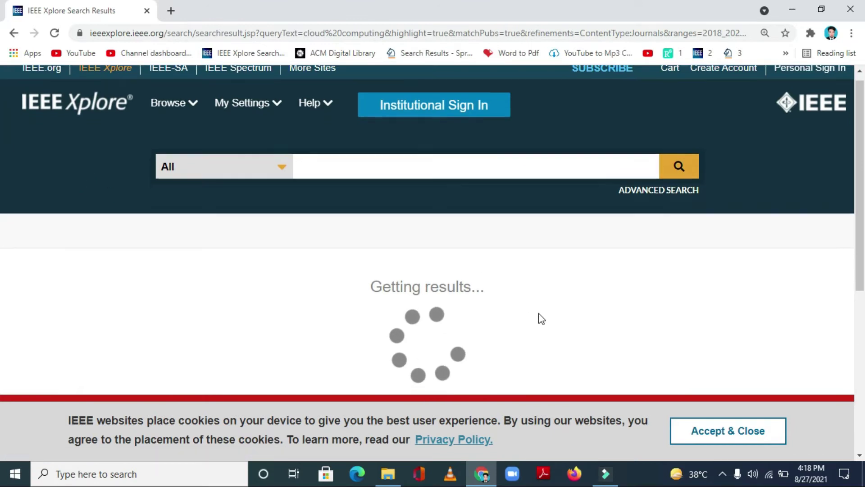
pyautogui.scroll(-5, 540, 317)
pyautogui.scroll(3, 540, 317)
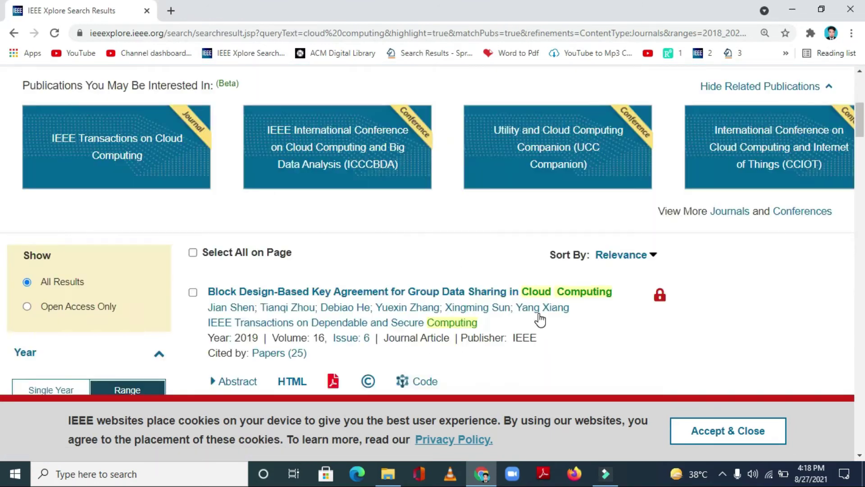
# Look over the full journal results, including each paper's access status, and review the applied filters
pyautogui.scroll(-5, 540, 319)
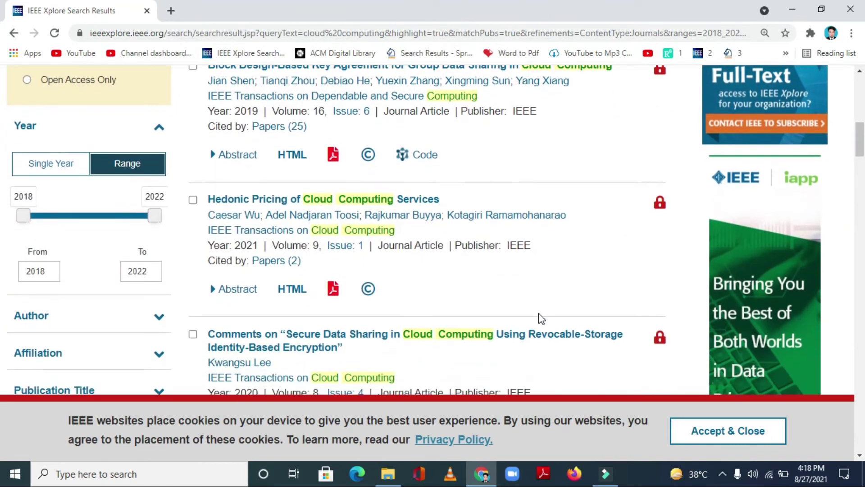
pyautogui.scroll(2, 541, 319)
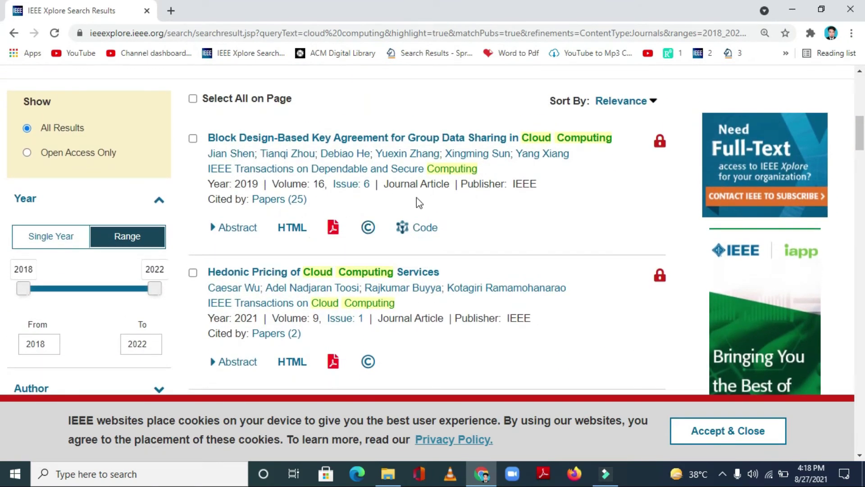
pyautogui.scroll(4, 442, 209)
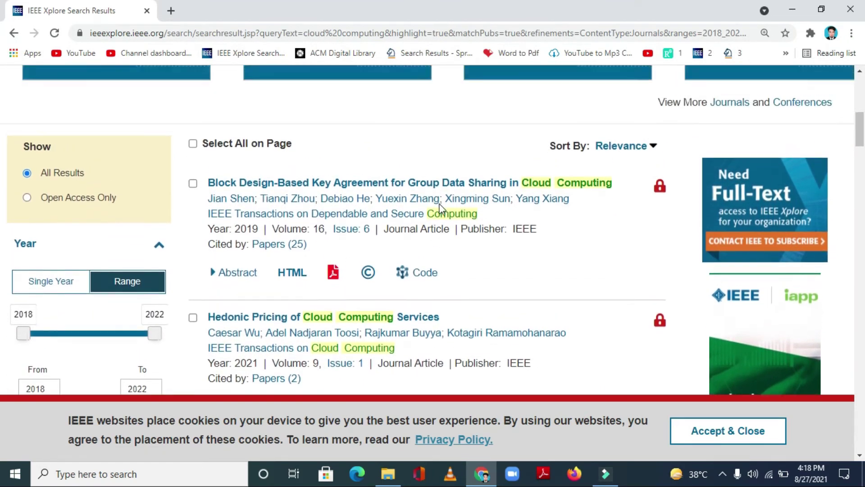
pyautogui.scroll(-1, 442, 209)
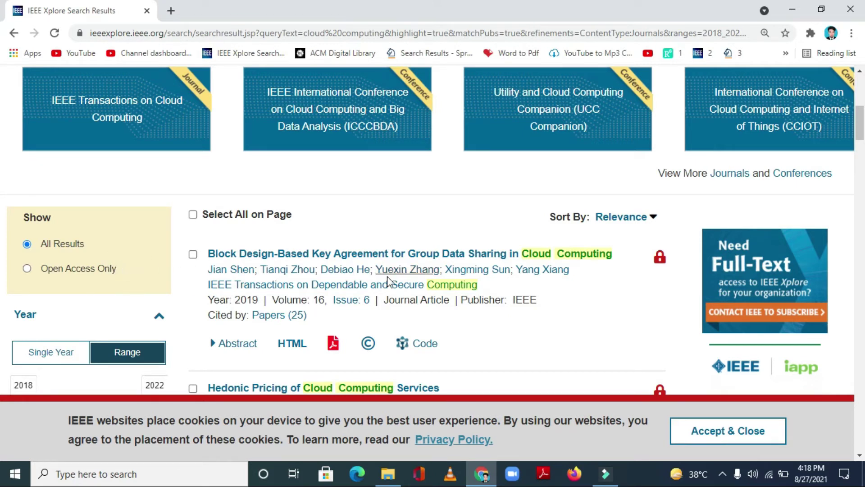
pyautogui.scroll(-2, 423, 298)
pyautogui.scroll(6, 424, 298)
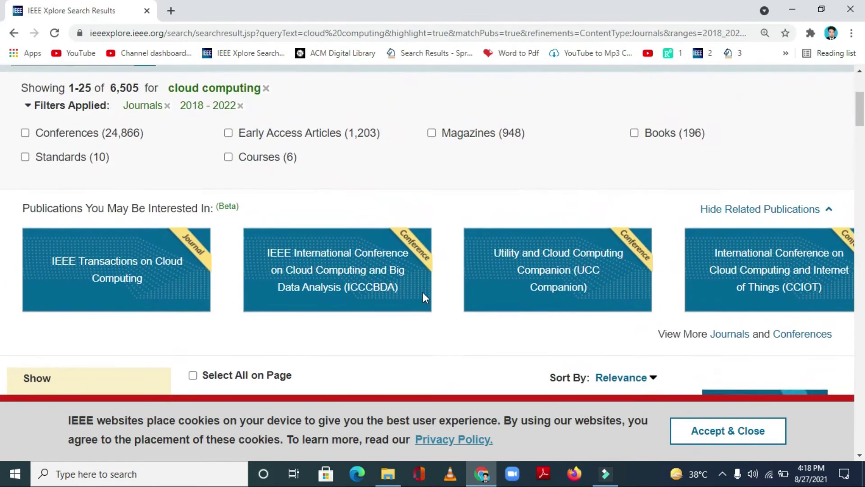
pyautogui.scroll(3, 422, 292)
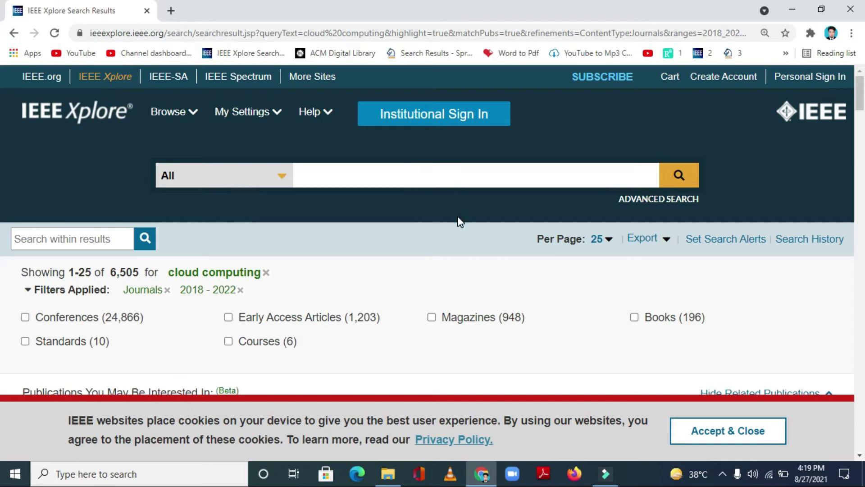
# Expand the full list of publishers and filter the journal results to the publisher IEEE
pyautogui.scroll(-2, 458, 216)
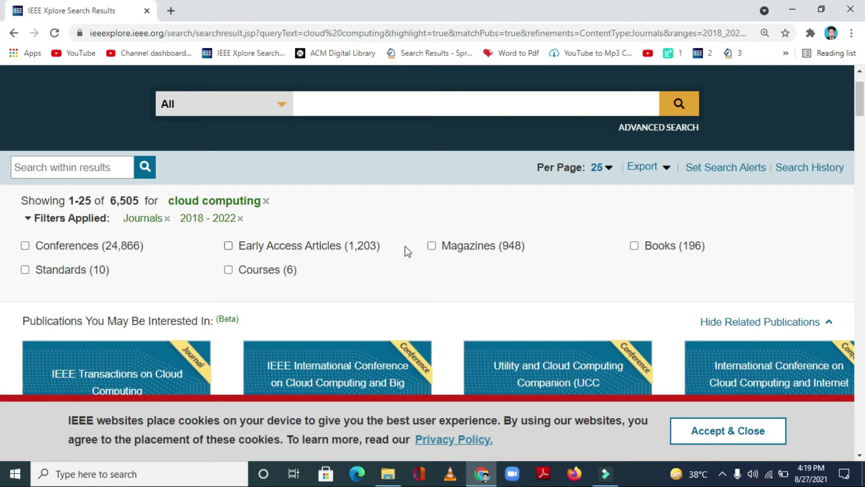
pyautogui.scroll(-6, 423, 257)
pyautogui.scroll(-4, 423, 257)
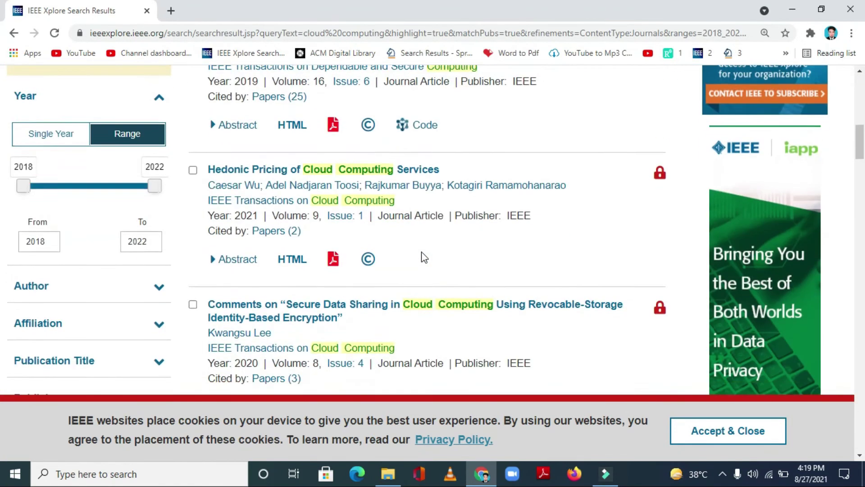
pyautogui.scroll(-1, 423, 256)
pyautogui.scroll(-4, 424, 257)
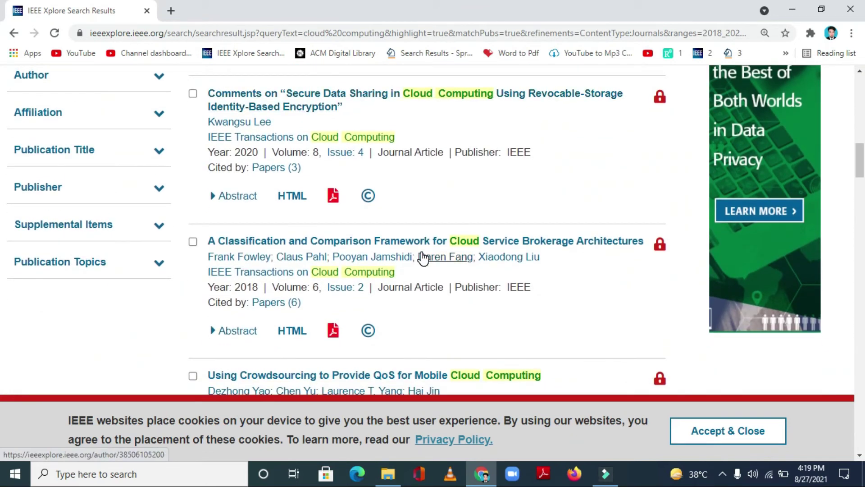
pyautogui.scroll(1, 423, 257)
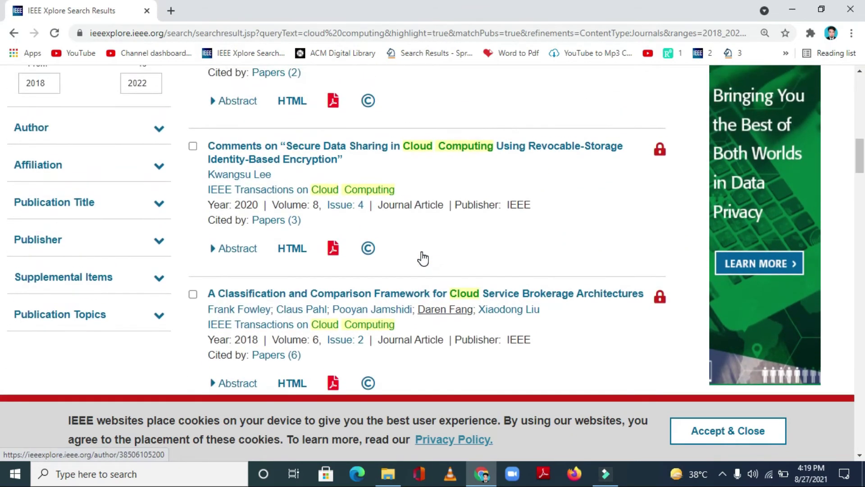
pyautogui.click(159, 241)
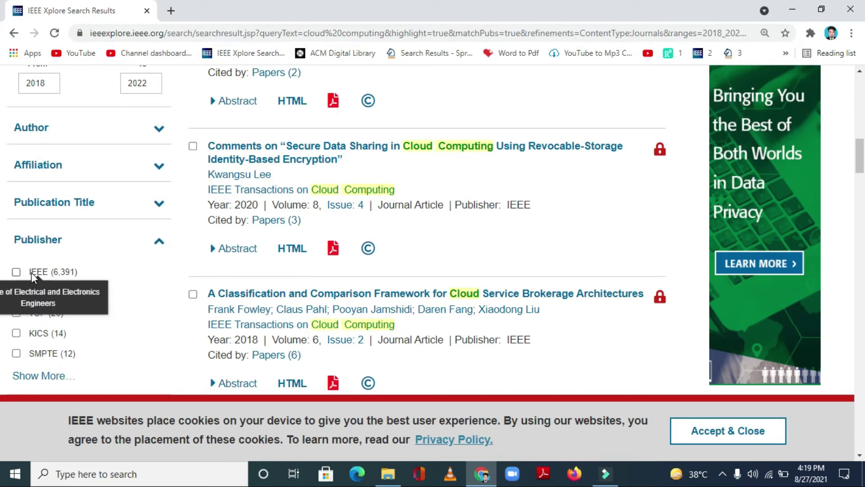
pyautogui.click(54, 376)
pyautogui.scroll(-4, 155, 348)
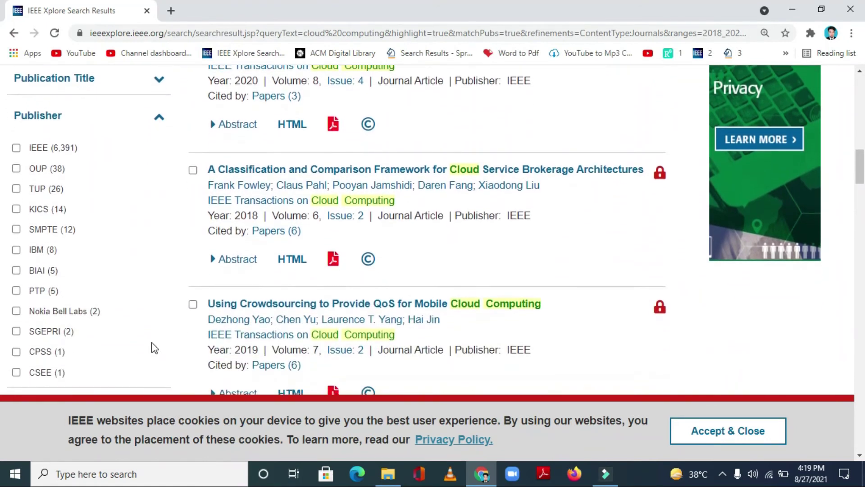
pyautogui.scroll(5, 154, 348)
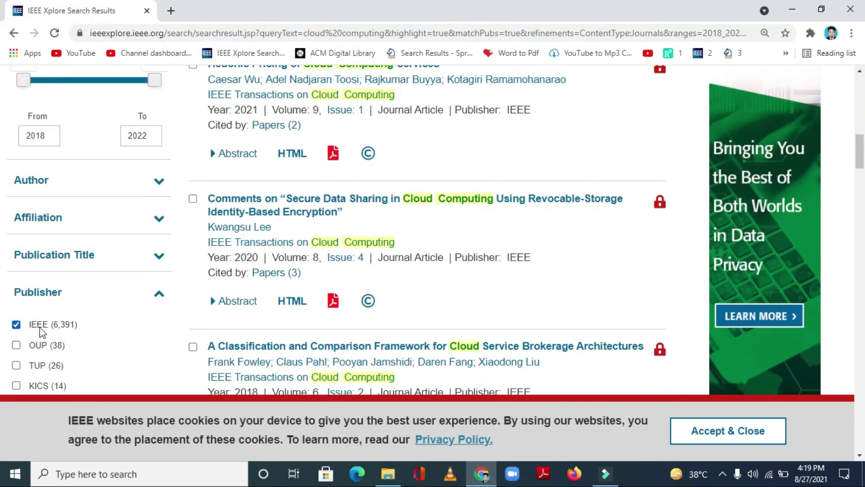
pyautogui.scroll(-5, 152, 309)
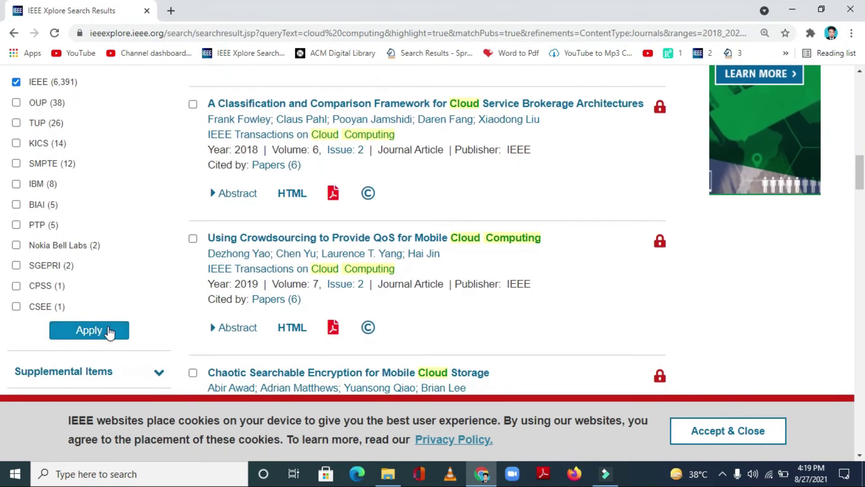
pyautogui.click(110, 333)
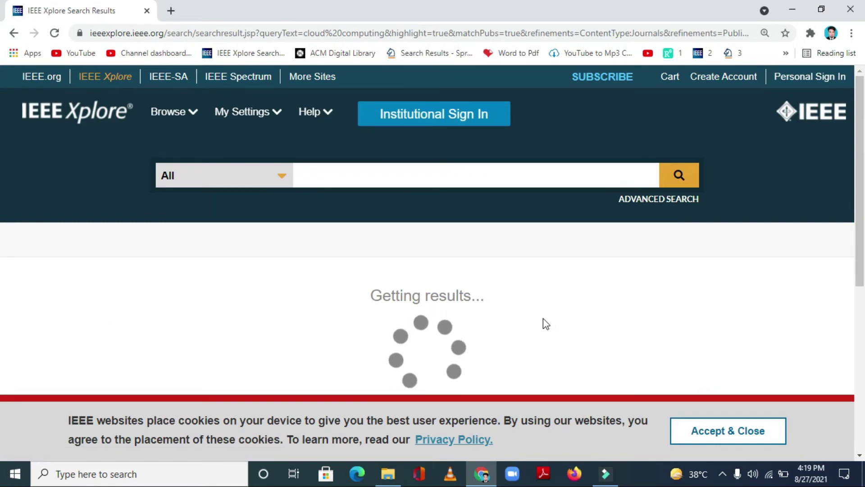
# Check the publisher given for the papers in the filtered journal results
pyautogui.scroll(-3, 545, 325)
pyautogui.scroll(-8, 545, 326)
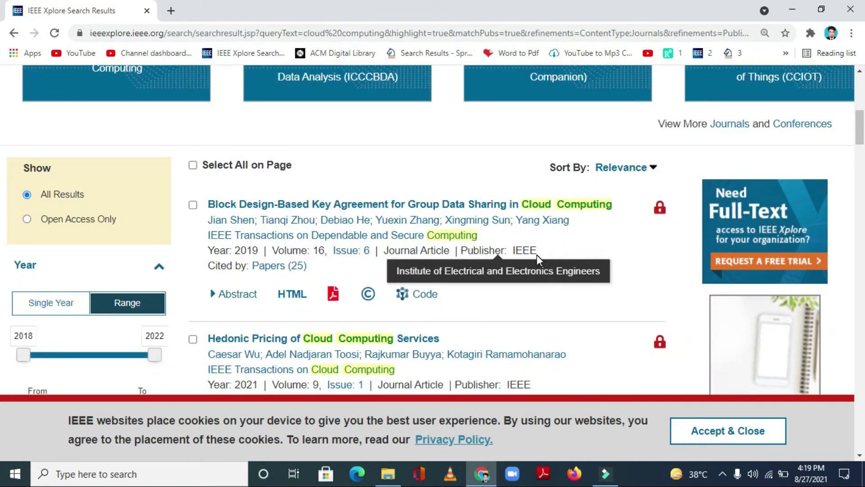
pyautogui.scroll(-2, 527, 256)
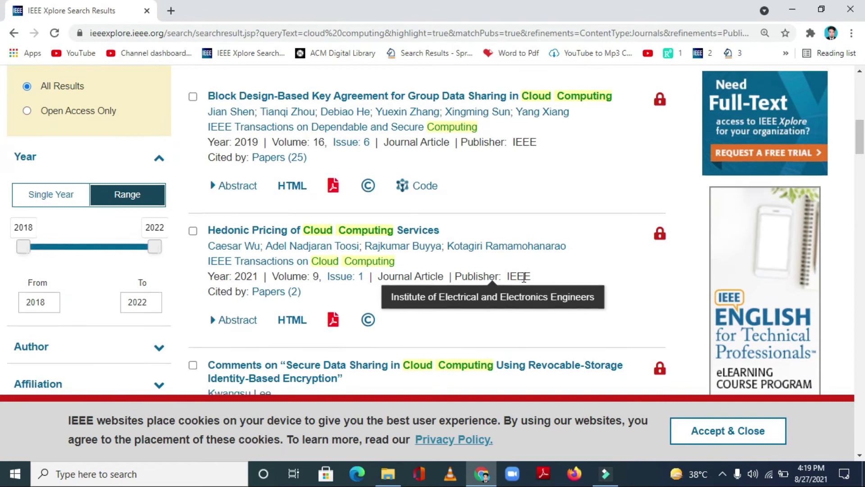
# Review the content type, publisher and year filters applied to the cloud computing results
pyautogui.scroll(-2, 521, 277)
pyautogui.scroll(13, 553, 301)
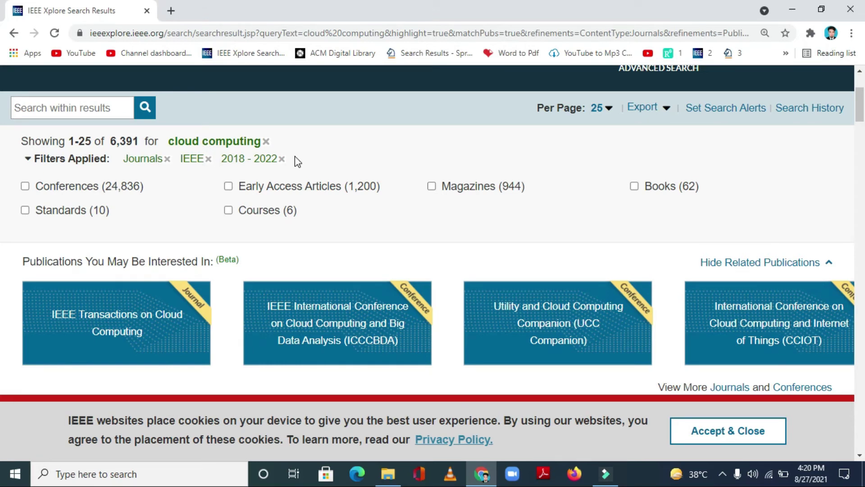
pyautogui.scroll(-7, 294, 156)
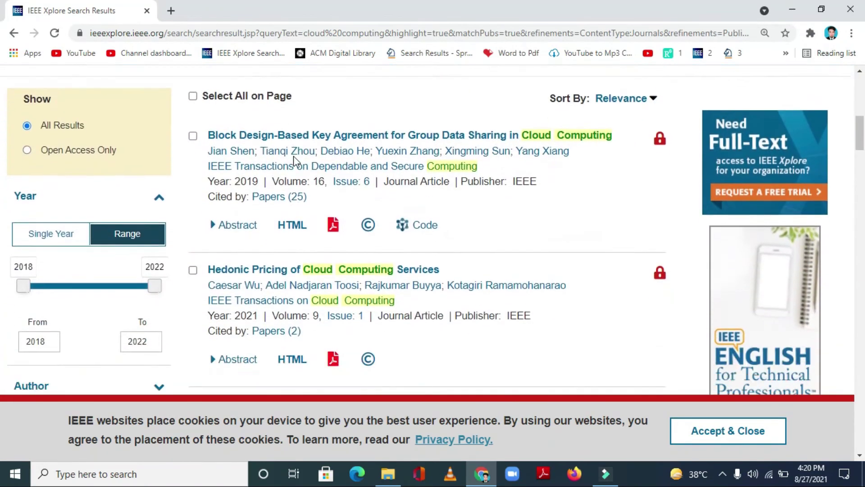
# Expand the Publication Topics and Supplemental Items filters to view the options they offer
pyautogui.scroll(-7, 294, 158)
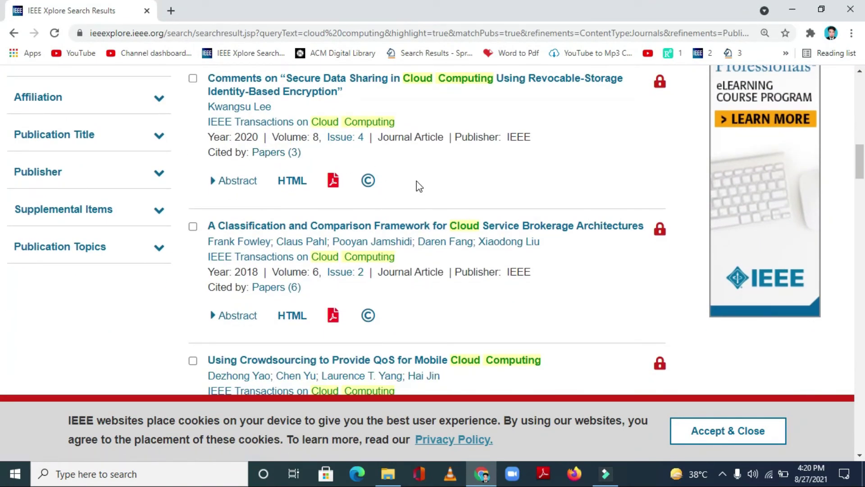
pyautogui.click(158, 249)
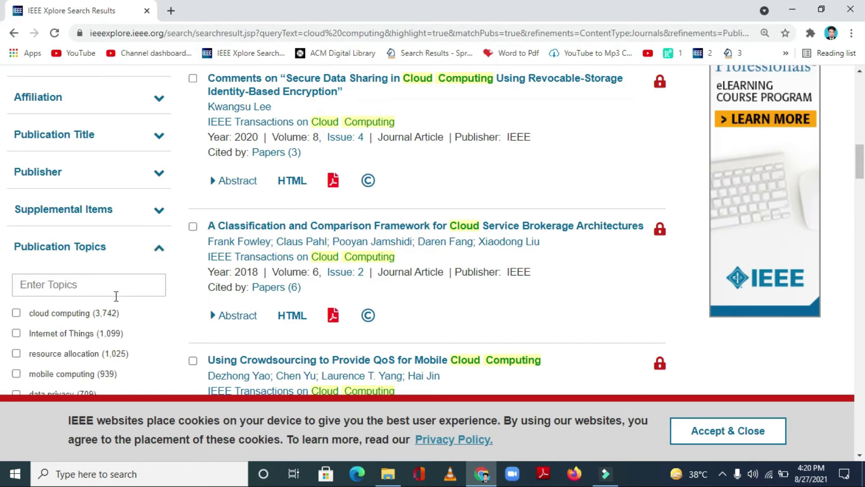
pyautogui.scroll(-2, 126, 351)
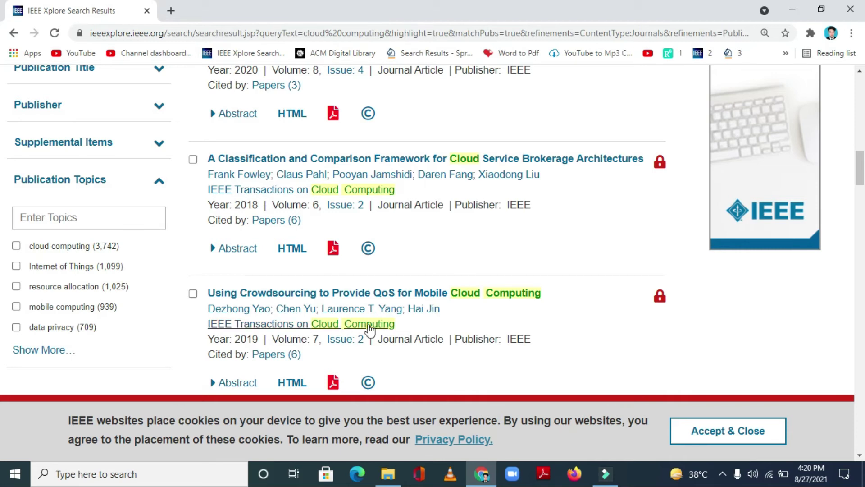
pyautogui.click(161, 145)
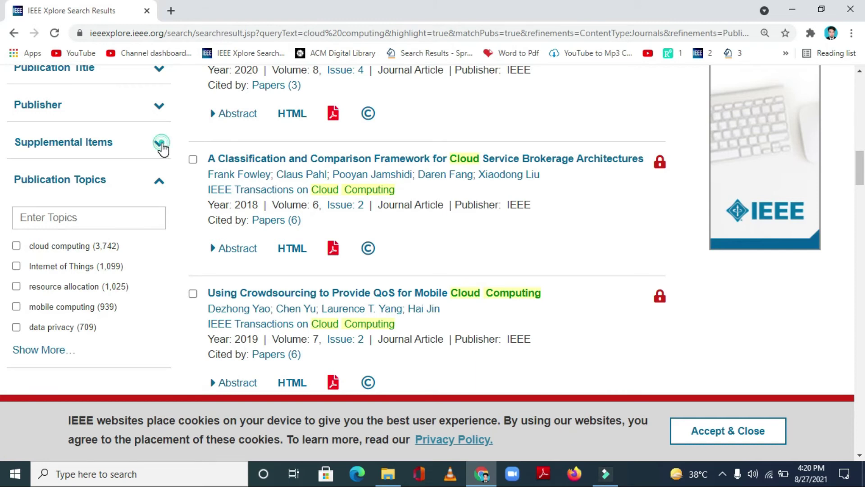
# Expand the Publication Title, Affiliation and Author filters to view their available options
pyautogui.scroll(3, 162, 146)
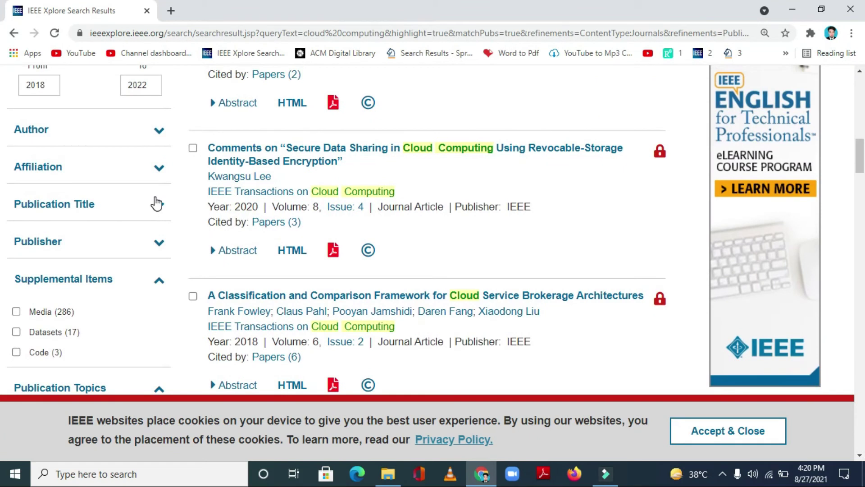
pyautogui.click(158, 209)
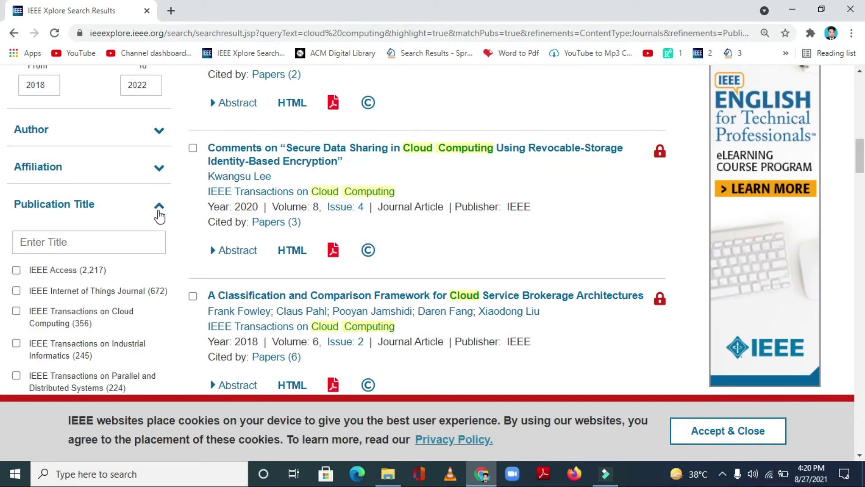
pyautogui.click(158, 170)
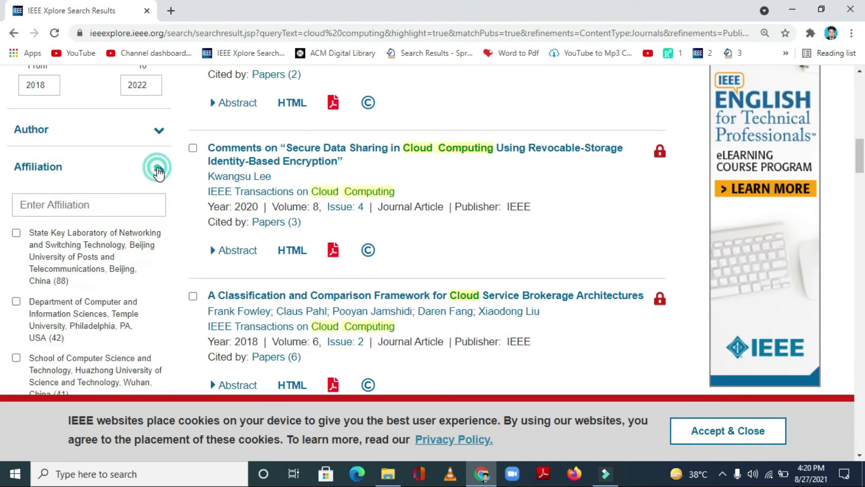
pyautogui.click(159, 131)
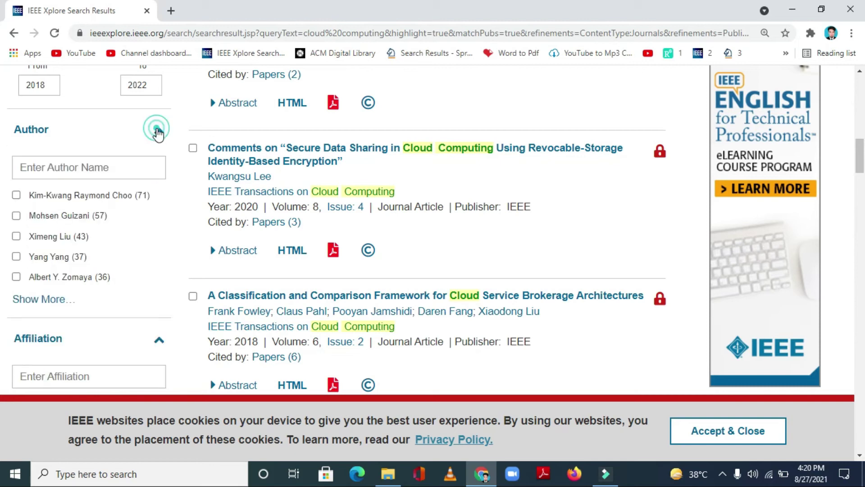
# Open the paper "Block Design-Based Key Agreement for Group Data Sharing in Cloud Computing" from the filtered results
pyautogui.scroll(6, 372, 220)
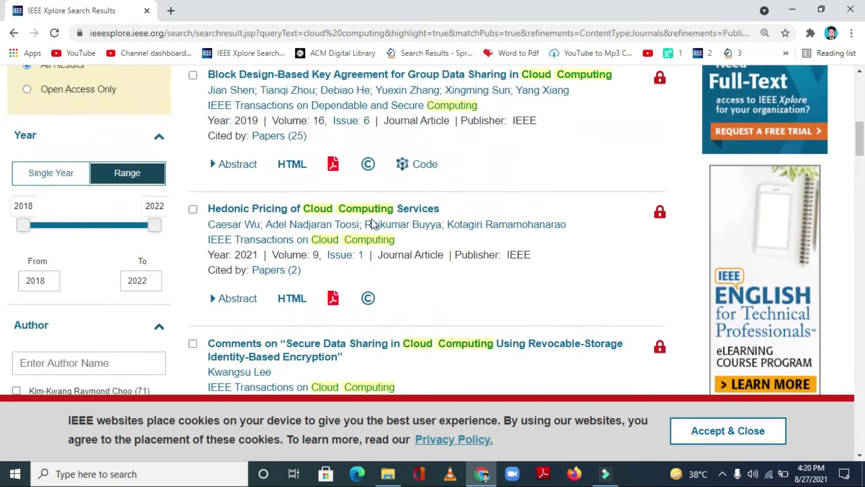
pyautogui.scroll(1, 372, 219)
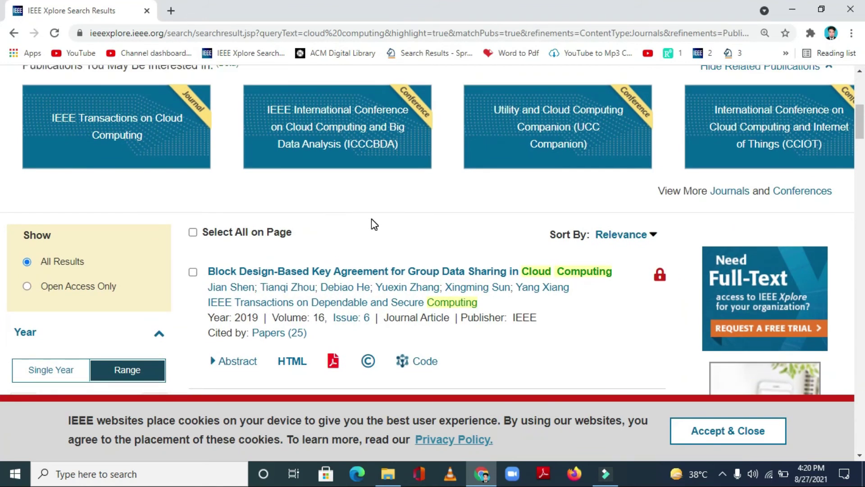
pyautogui.scroll(7, 409, 239)
pyautogui.scroll(-8, 422, 246)
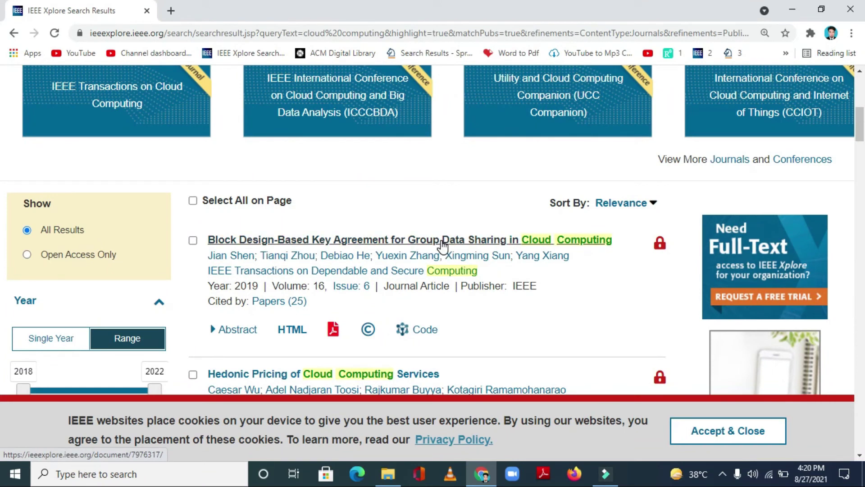
pyautogui.click(442, 242)
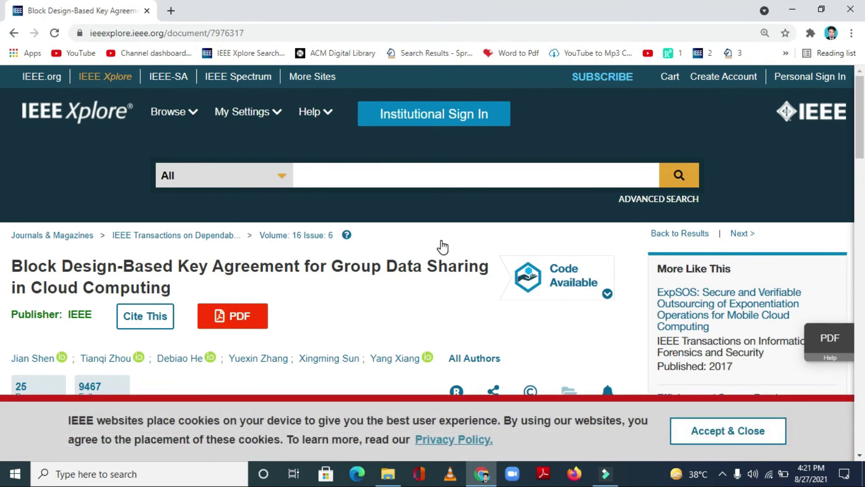
# Look through the paper's abstract, publication details, diagram and introduction preview to see how much is readable without signing in
pyautogui.scroll(-6, 443, 246)
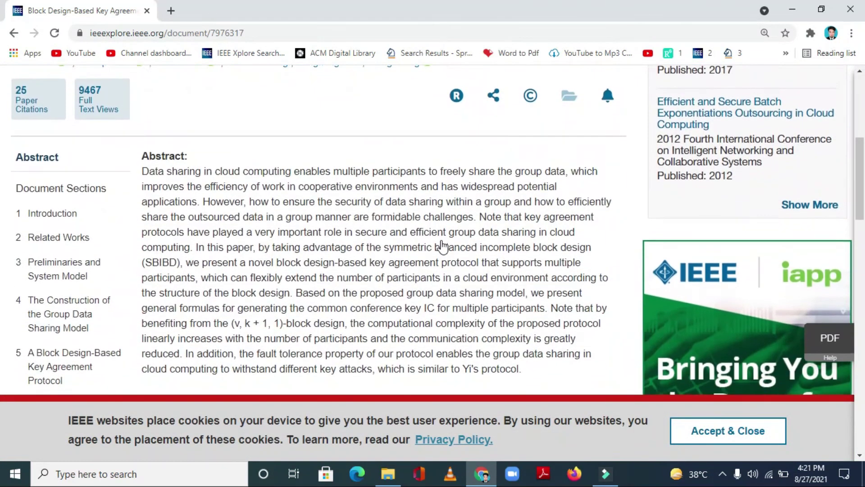
pyautogui.scroll(-5, 442, 246)
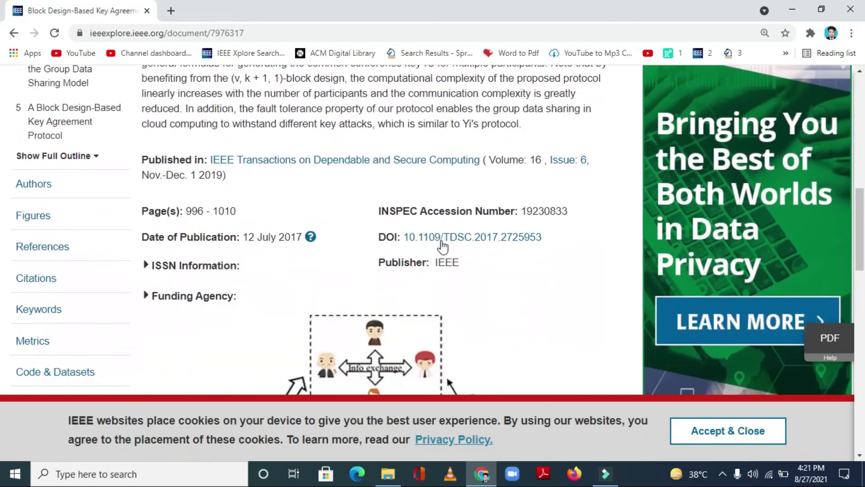
pyautogui.scroll(-10, 442, 246)
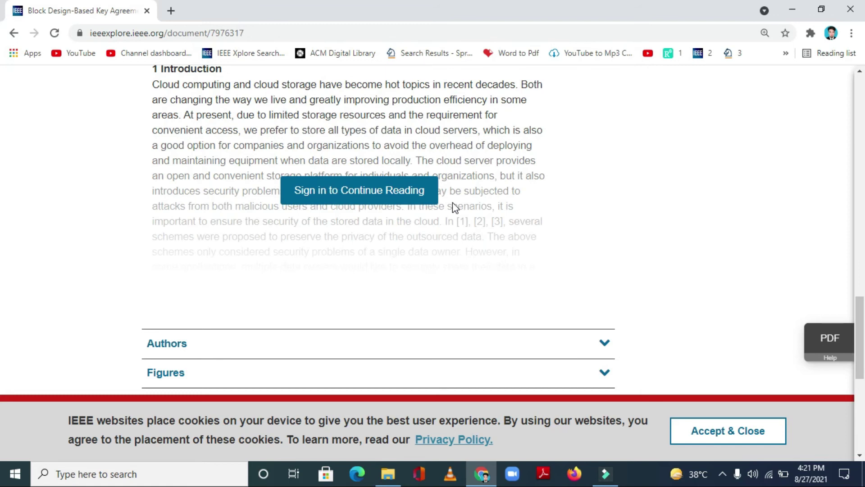
pyautogui.scroll(5, 516, 180)
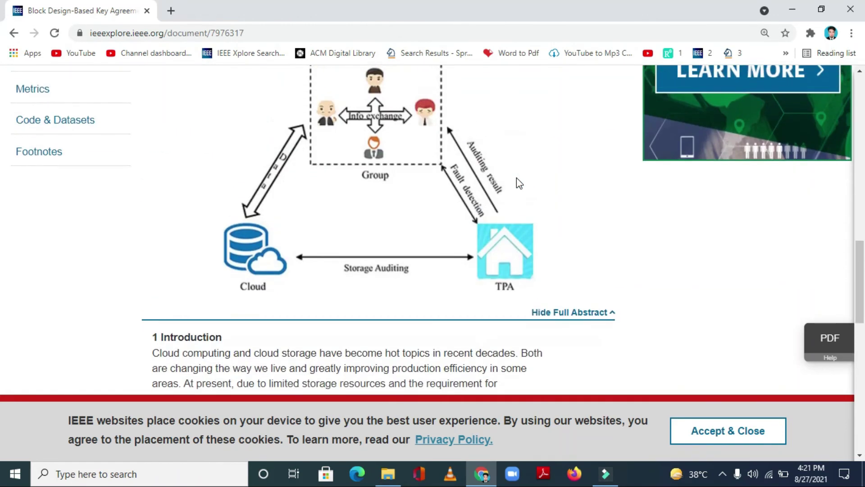
pyautogui.scroll(10, 516, 177)
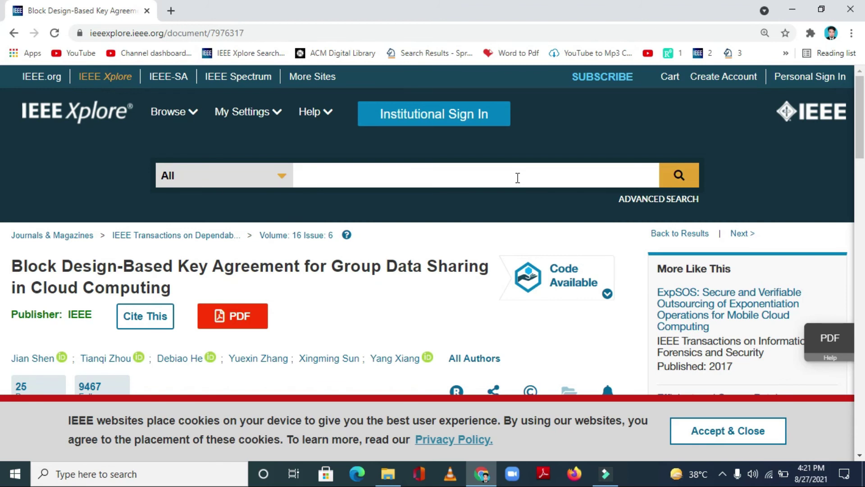
# Examine the paper page again, from the title, PDF and reference options through the abstract, DOI details and system diagram
pyautogui.scroll(-7, 518, 178)
pyautogui.scroll(6, 518, 177)
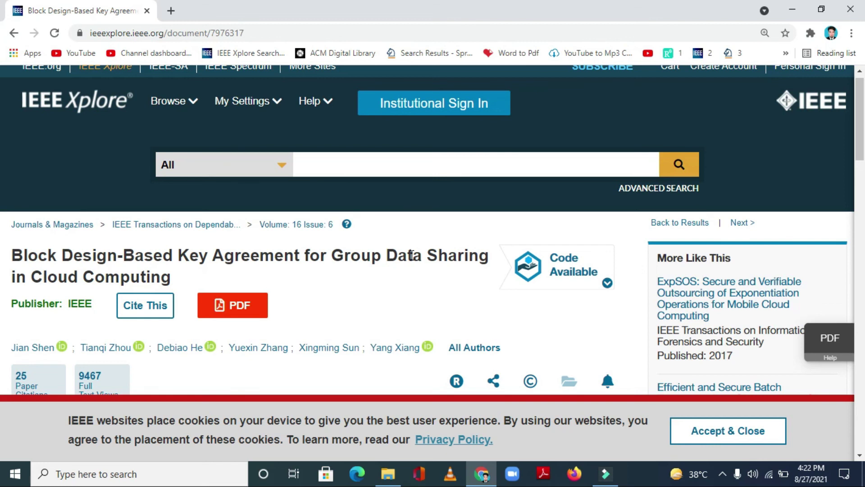
pyautogui.scroll(-3, 412, 255)
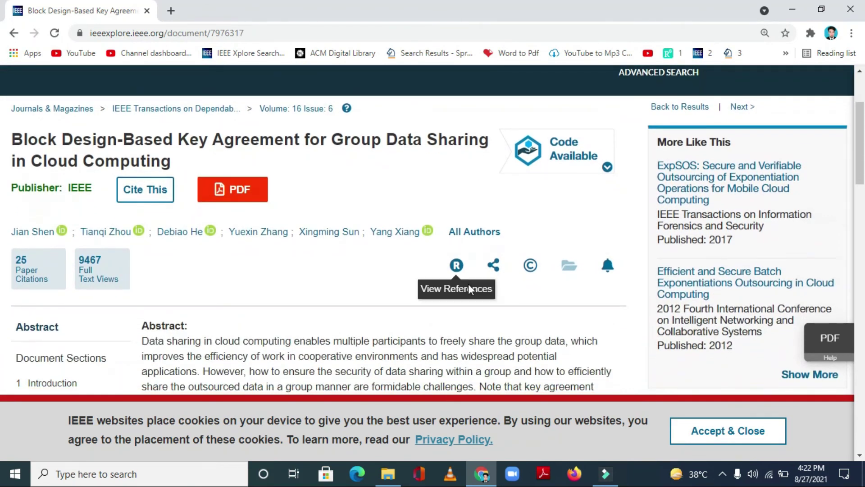
pyautogui.scroll(-3, 493, 328)
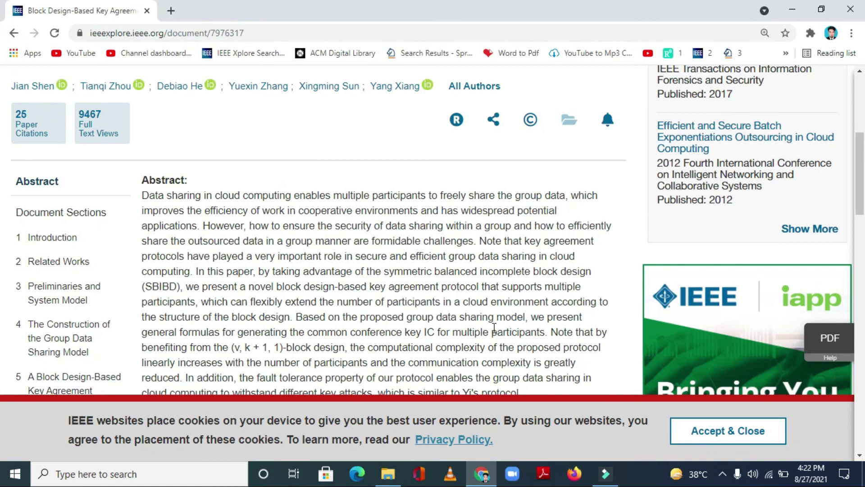
pyautogui.scroll(-8, 494, 328)
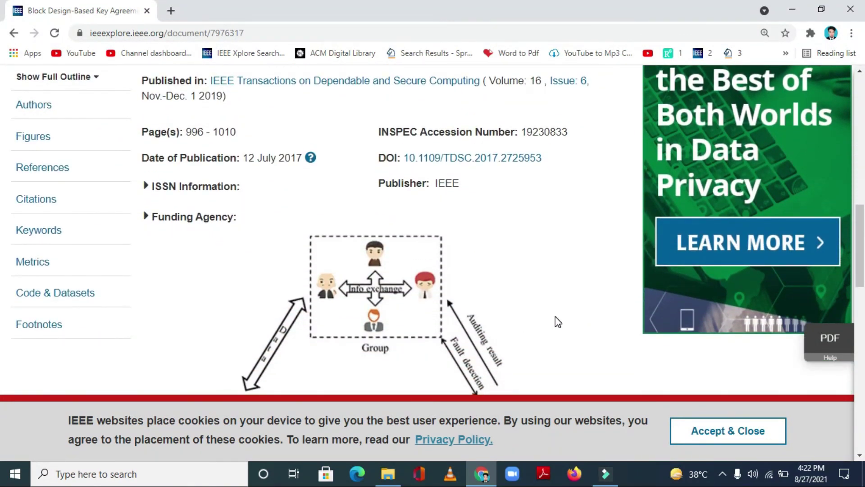
pyautogui.scroll(-1, 555, 317)
pyautogui.scroll(-8, 555, 317)
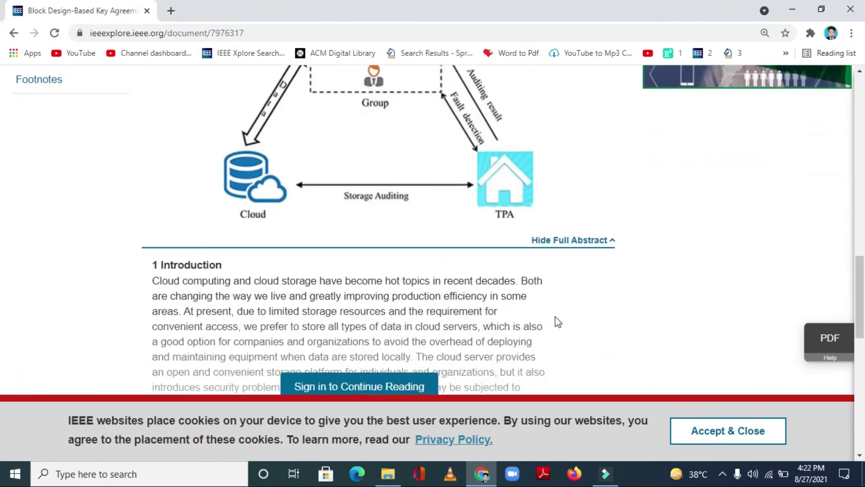
pyautogui.scroll(9, 556, 316)
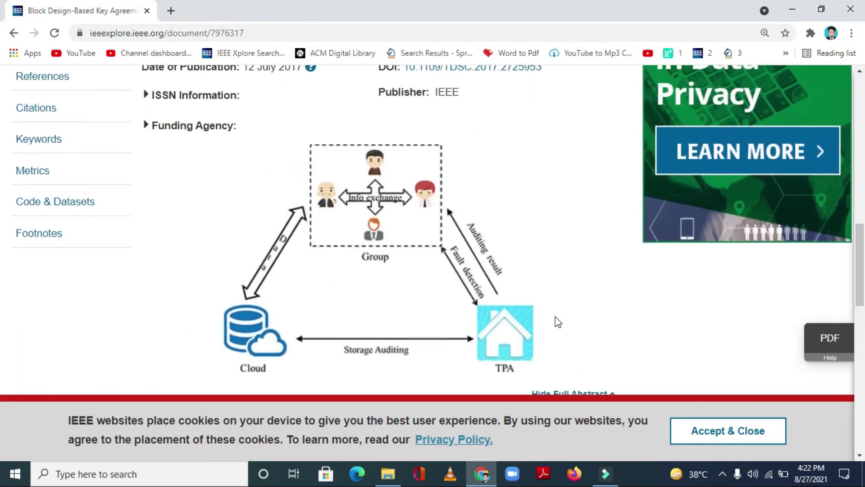
pyautogui.scroll(1, 556, 317)
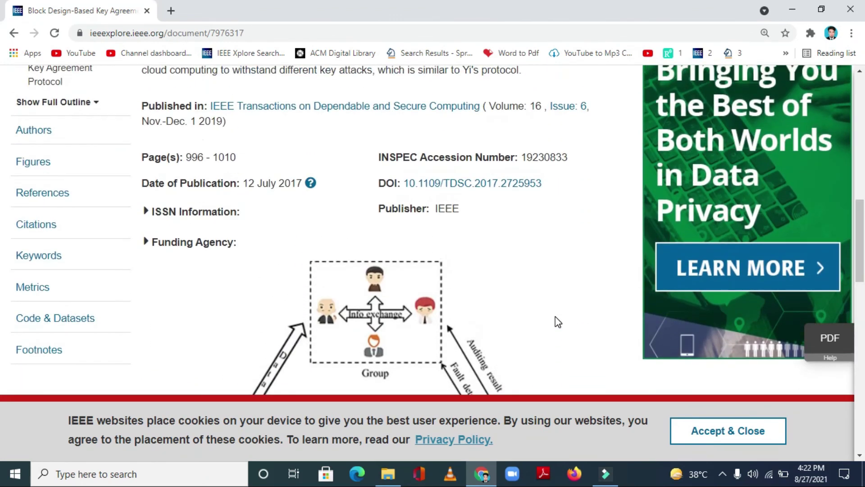
pyautogui.scroll(6, 555, 316)
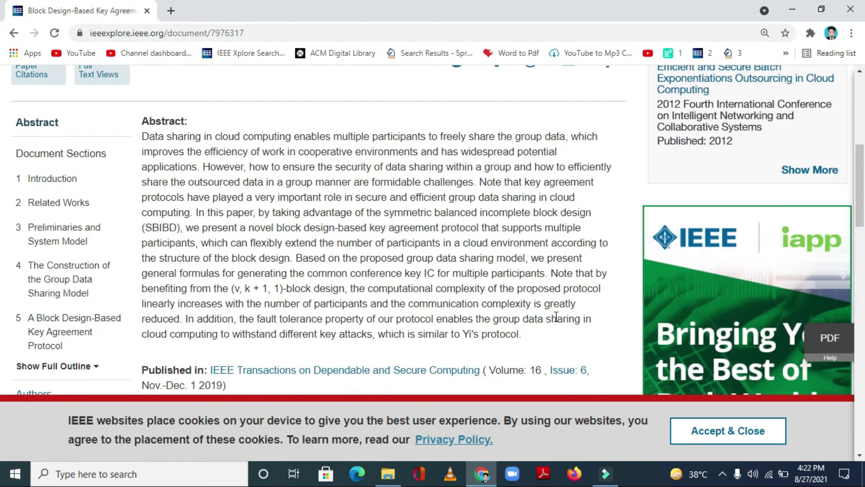
pyautogui.scroll(4, 538, 272)
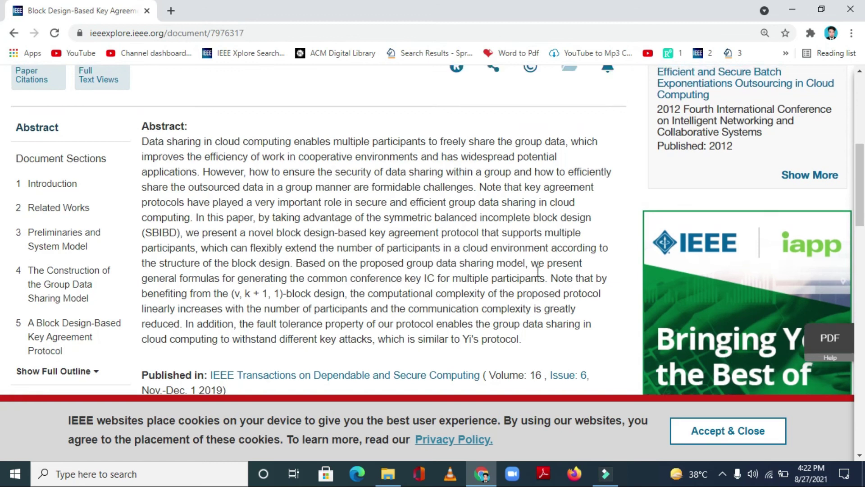
pyautogui.scroll(3, 538, 272)
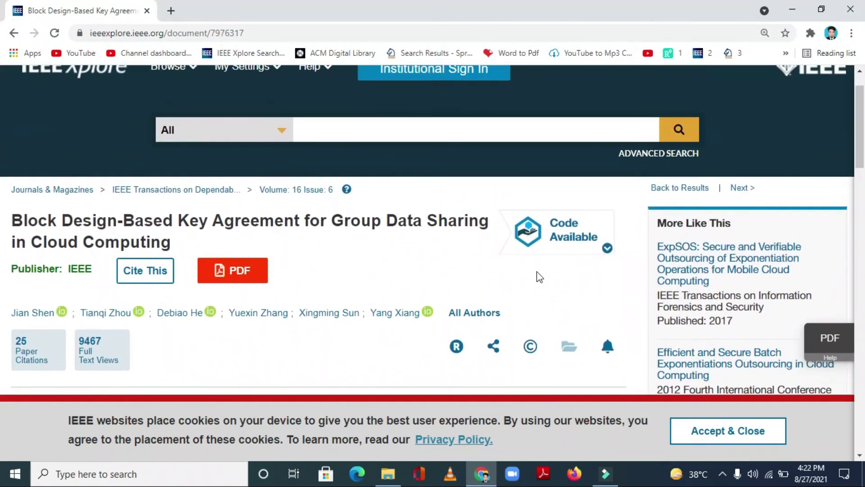